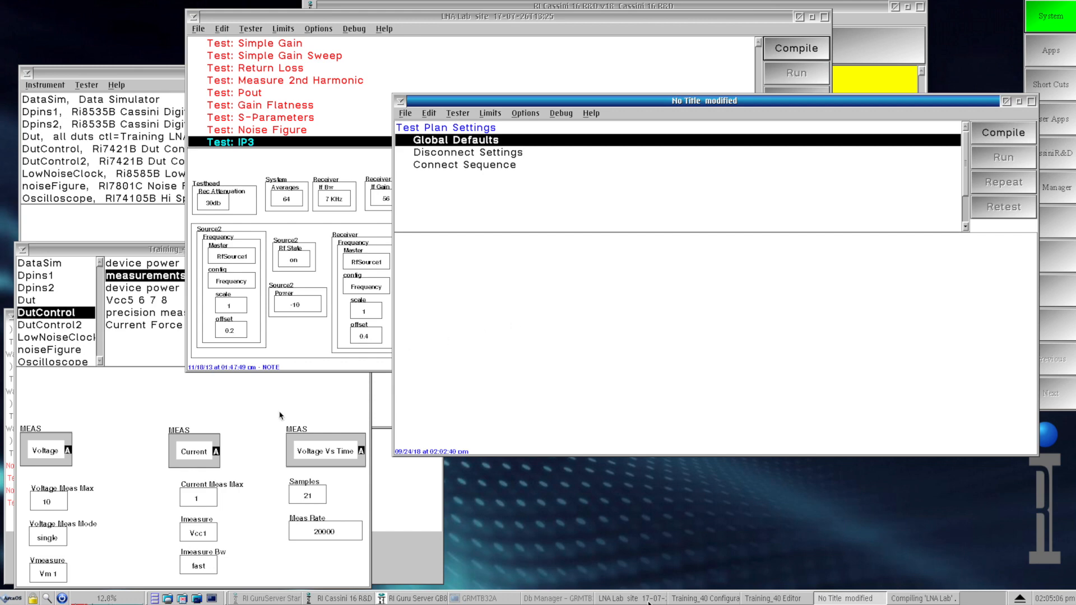
Step: Copy Current Meas Max, Imeasure and Imeasure Bw together from the DutControl measurements panel into Global Defaults of the untitled test plan
click(205, 403)
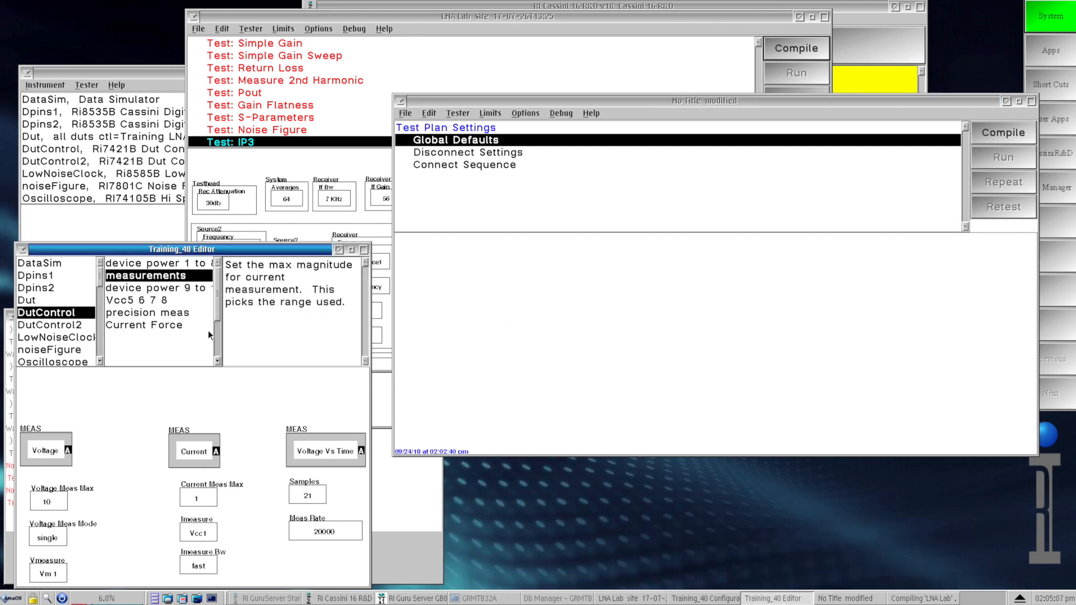
click(208, 496)
shift+click(209, 535)
shift+click(207, 561)
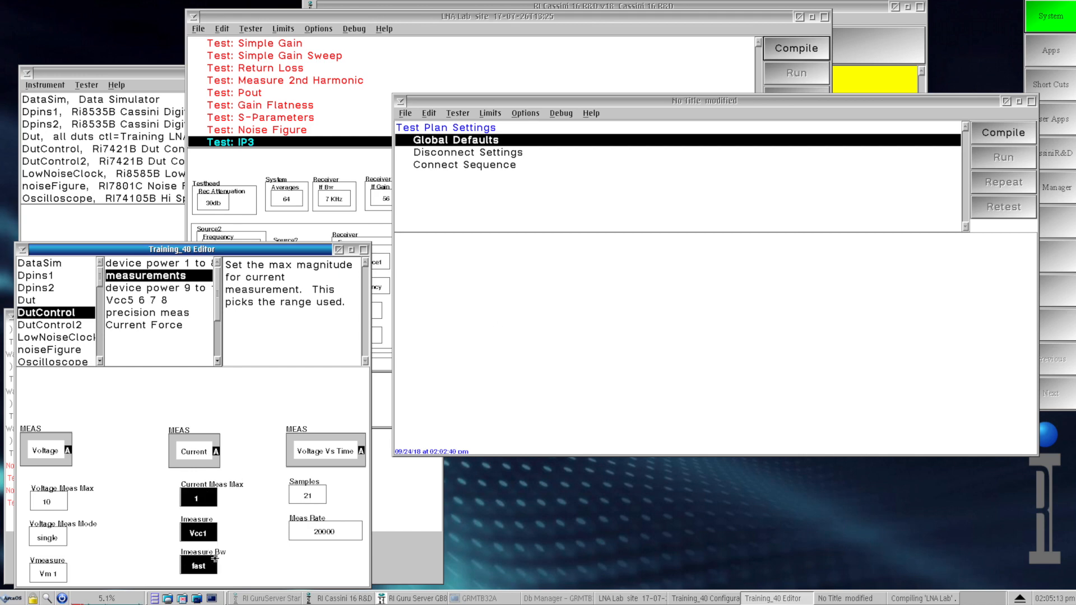
click(498, 326)
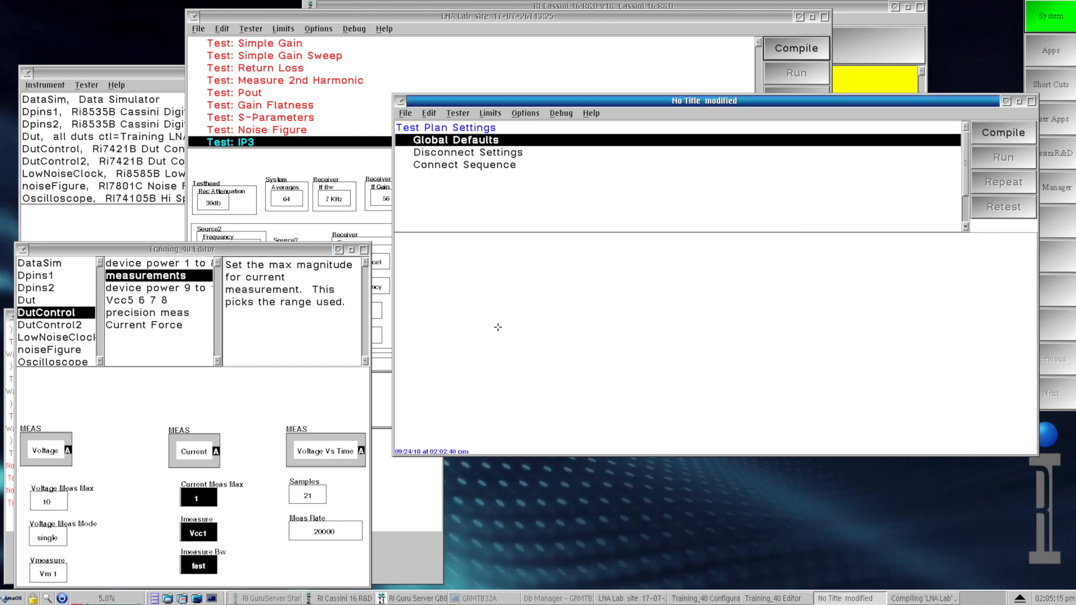
click(494, 284)
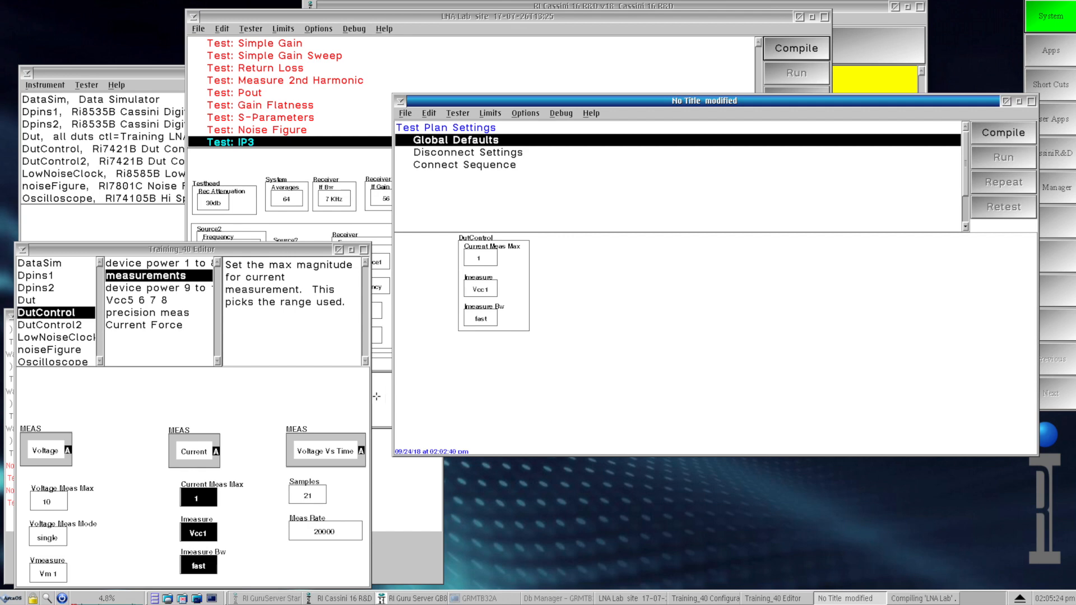
Step: Copy DutControl's Current Meas Max and Imeasure individually into Global Defaults, placing them as separate boxes beside the combined group
click(237, 507)
click(232, 506)
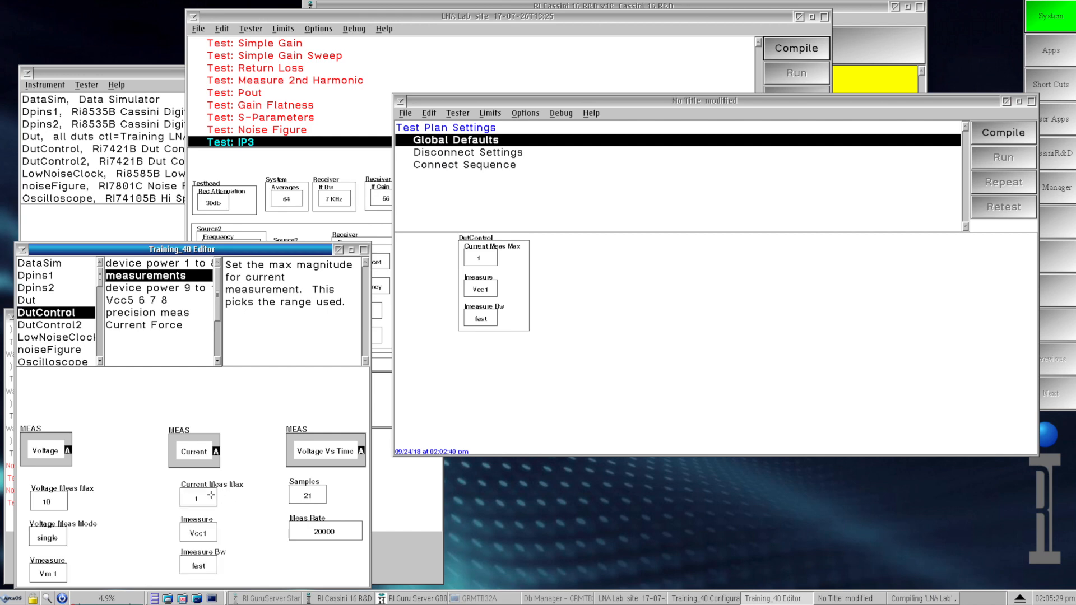
click(196, 497)
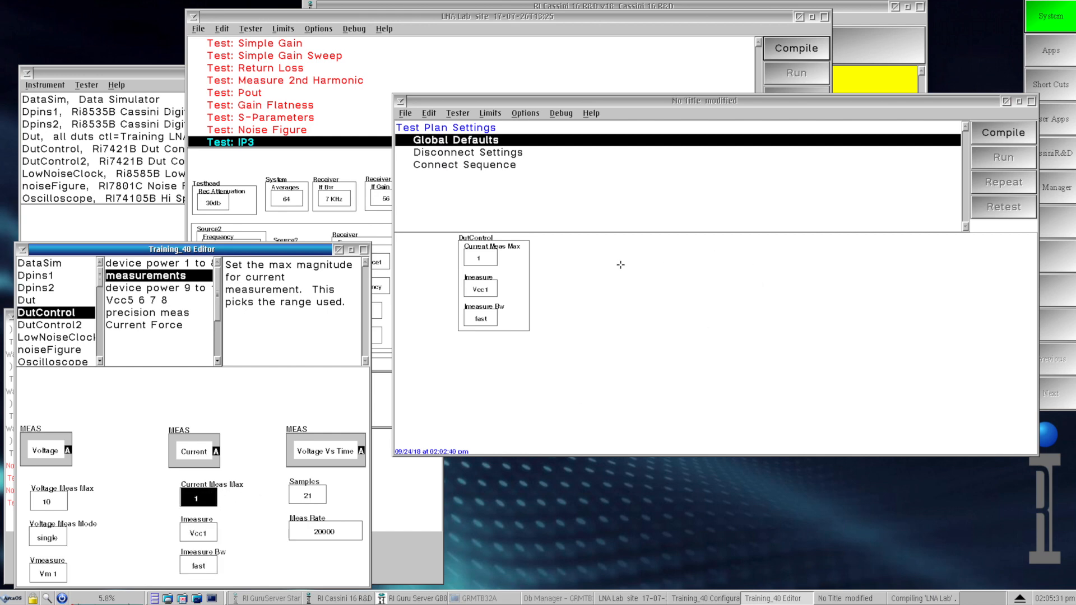
click(588, 262)
click(207, 489)
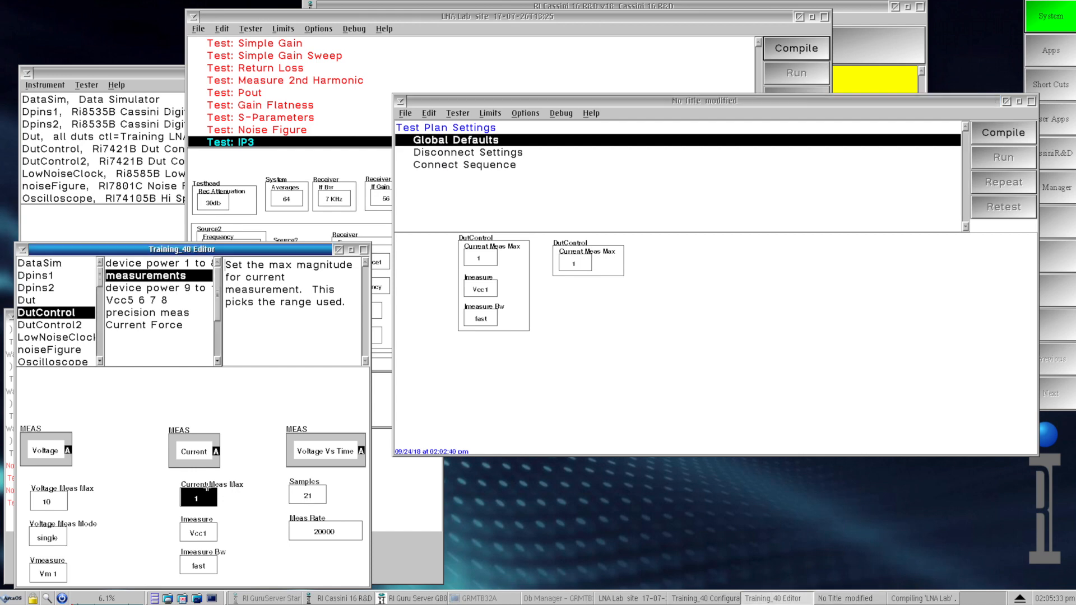
click(205, 488)
click(202, 536)
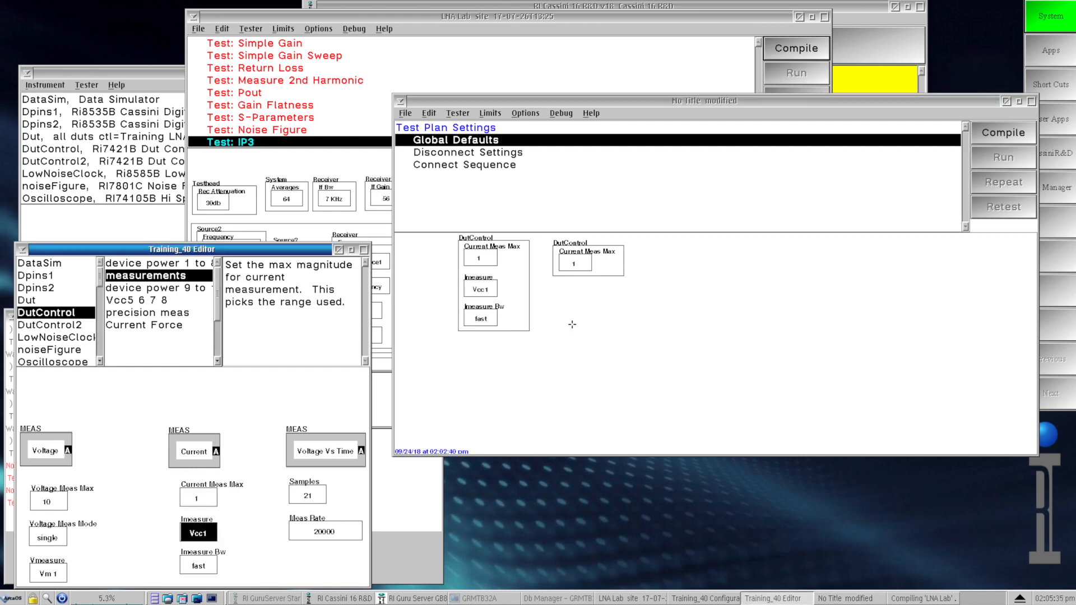
click(580, 304)
Step: Copy DutControl's Imeasure Bw on its own into Global Defaults, below the separate Imeasure box
click(199, 529)
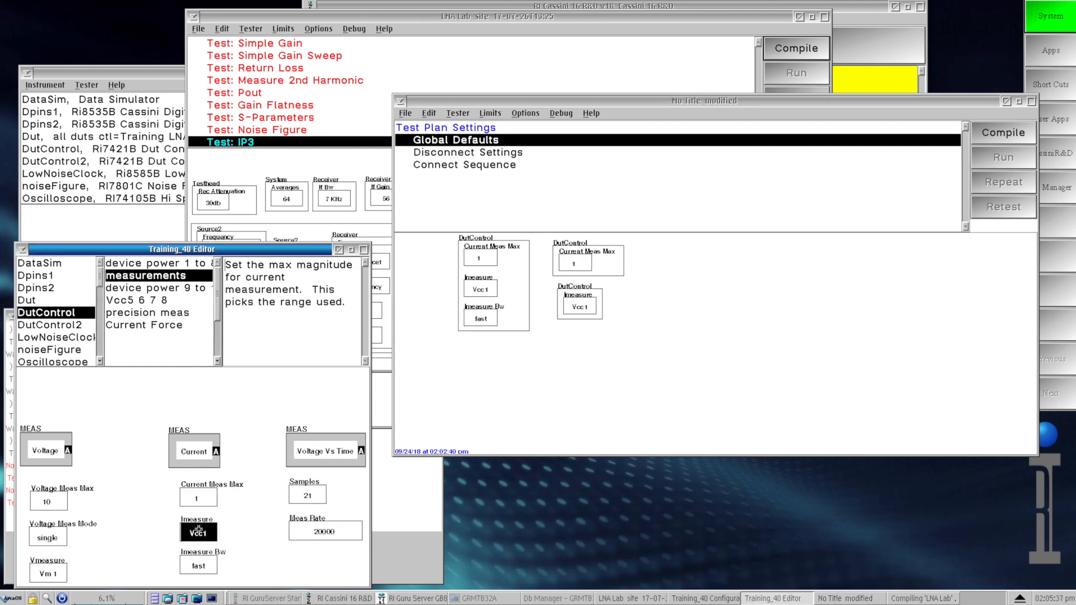
click(198, 531)
click(199, 565)
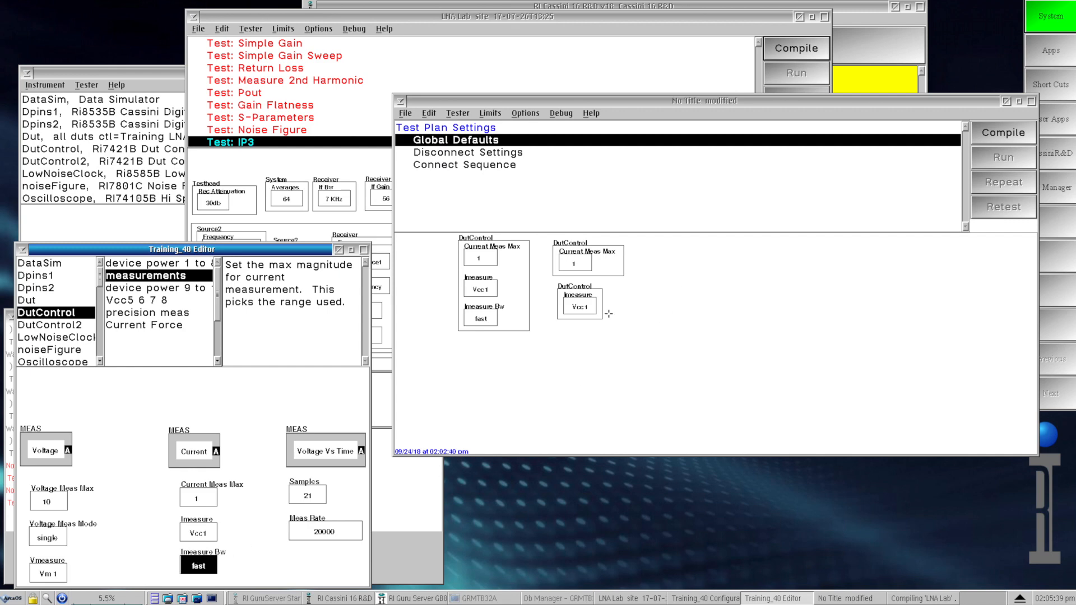
click(574, 353)
drag(594, 347, 593, 347)
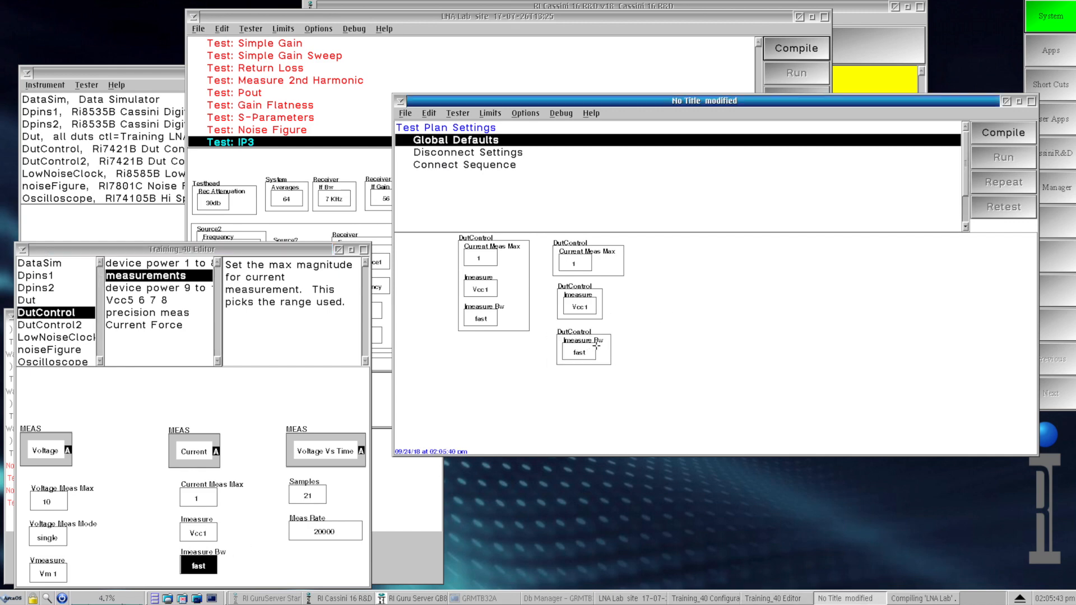
Step: Combine the separate Current Meas Max, Imeasure and Imeasure Bw boxes into one object using the Group type
click(599, 347)
shift+click(581, 304)
shift+click(586, 269)
right_click(608, 263)
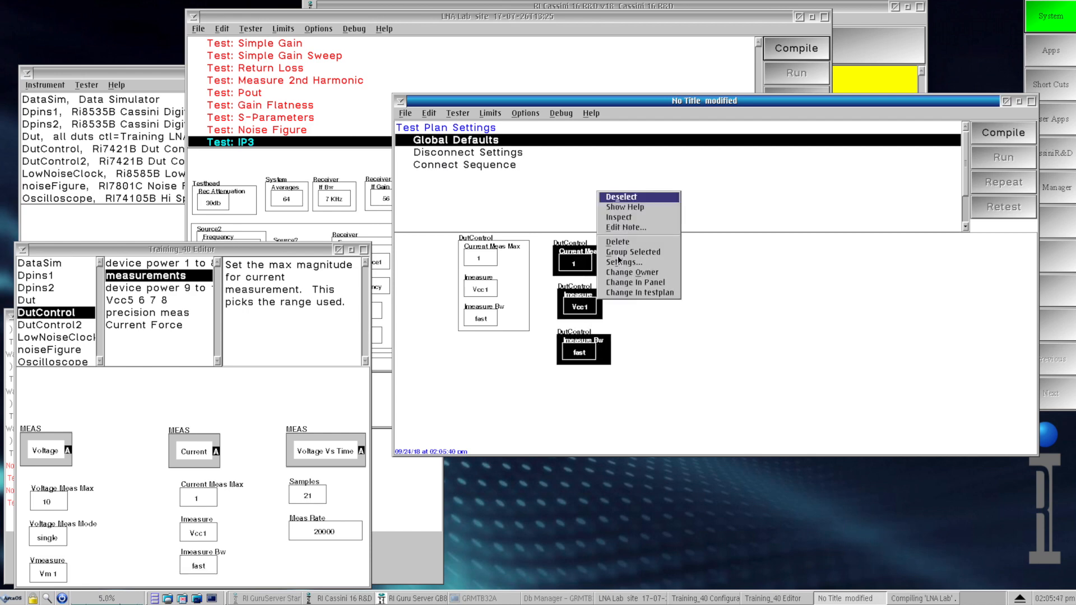
click(627, 252)
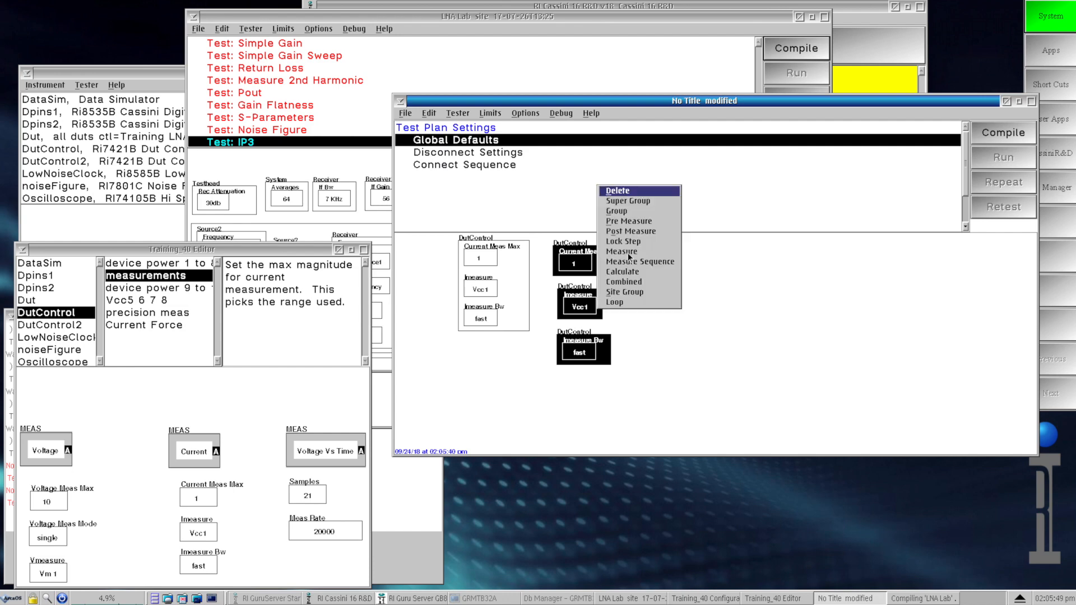
click(631, 212)
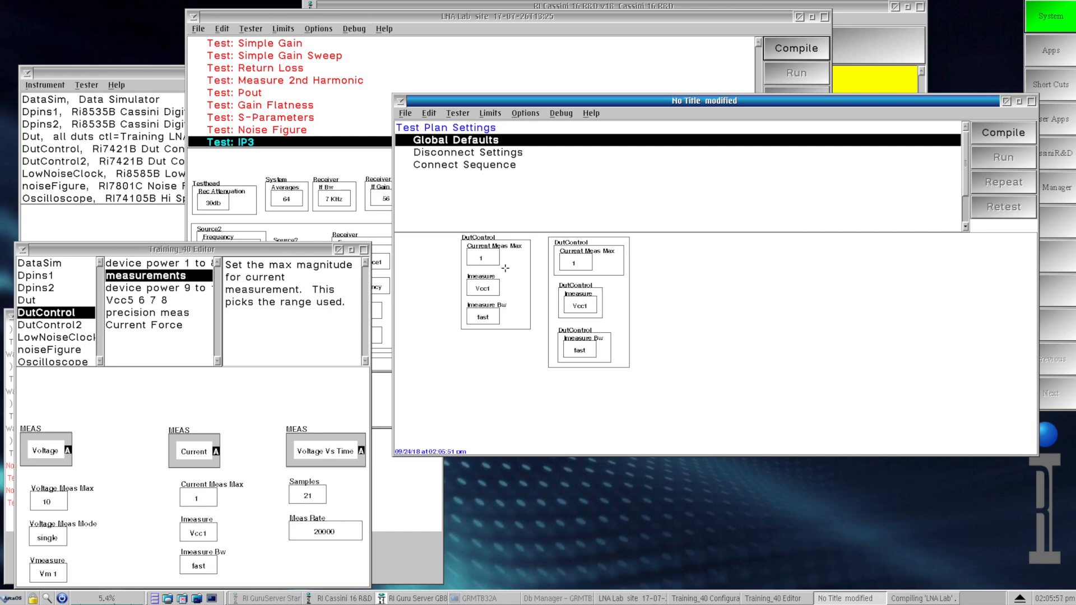
Step: Move both DutControl groups further left and lower in the Global Defaults area
drag(508, 270, 477, 318)
click(608, 306)
drag(608, 305, 574, 322)
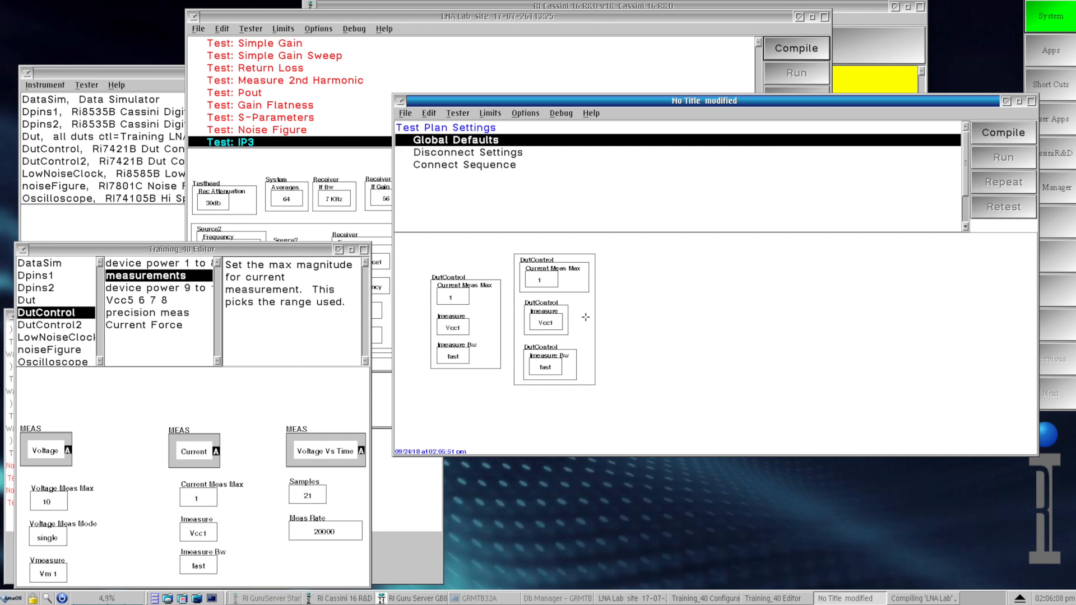
Step: Ungroup the outer group of three DutControl boxes and spread the boxes vertically apart
right_click(586, 318)
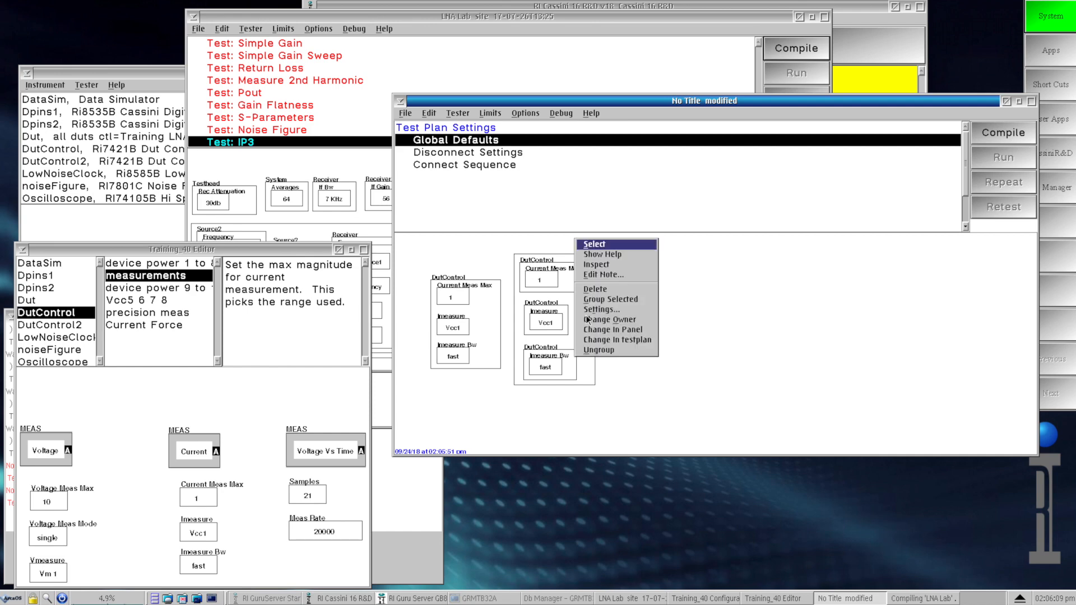
click(616, 350)
drag(555, 361, 552, 388)
drag(558, 322, 558, 341)
drag(557, 281, 558, 296)
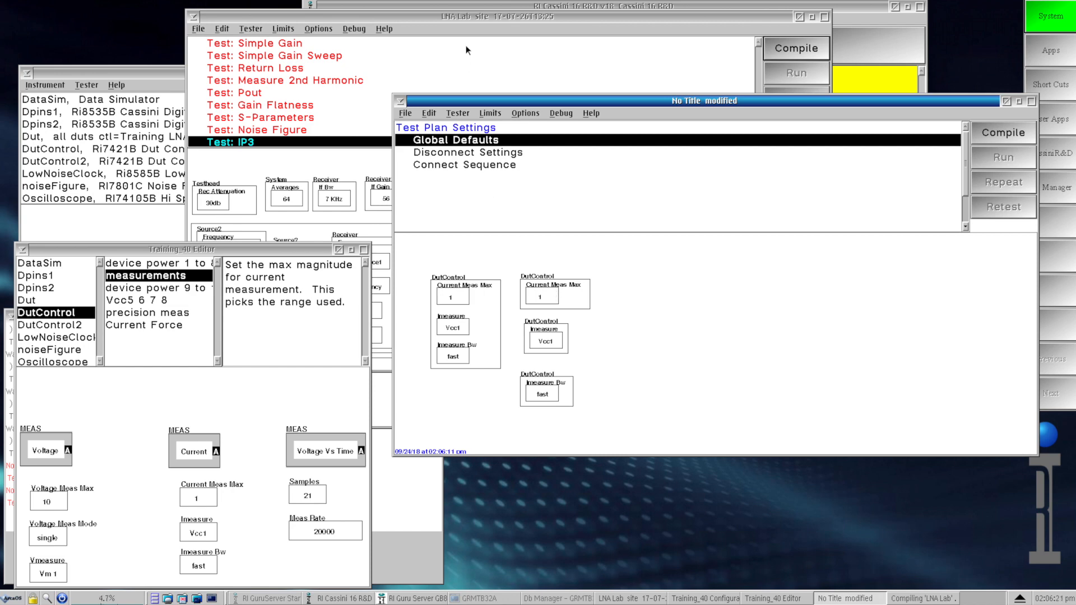
Step: Copy all five buttons of the Idd test in the LNA Lab plan into Global Defaults of the untitled test plan
click(305, 80)
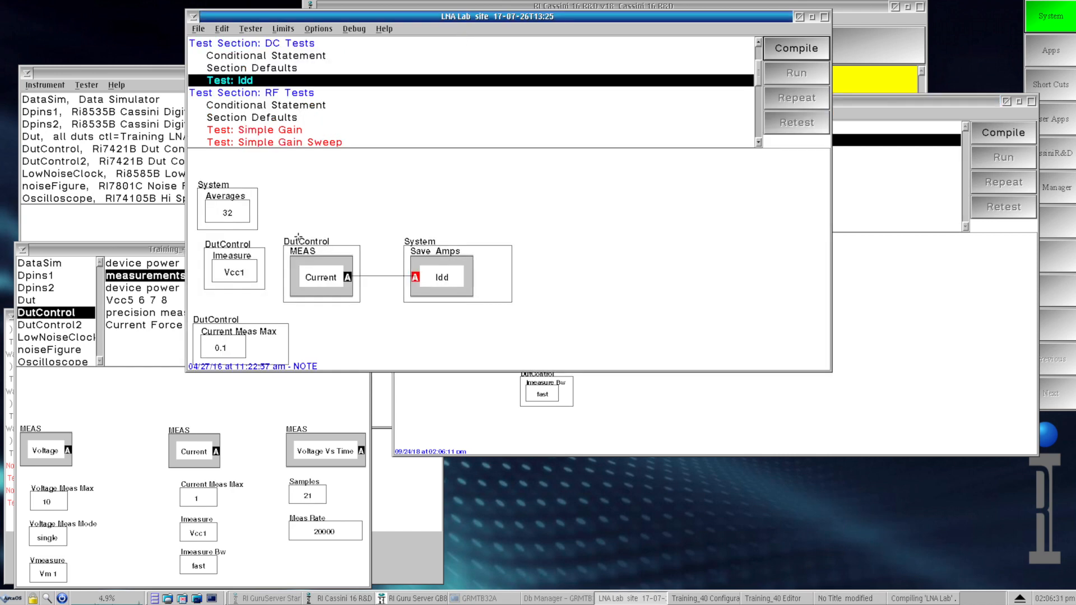
click(247, 210)
shift+click(242, 269)
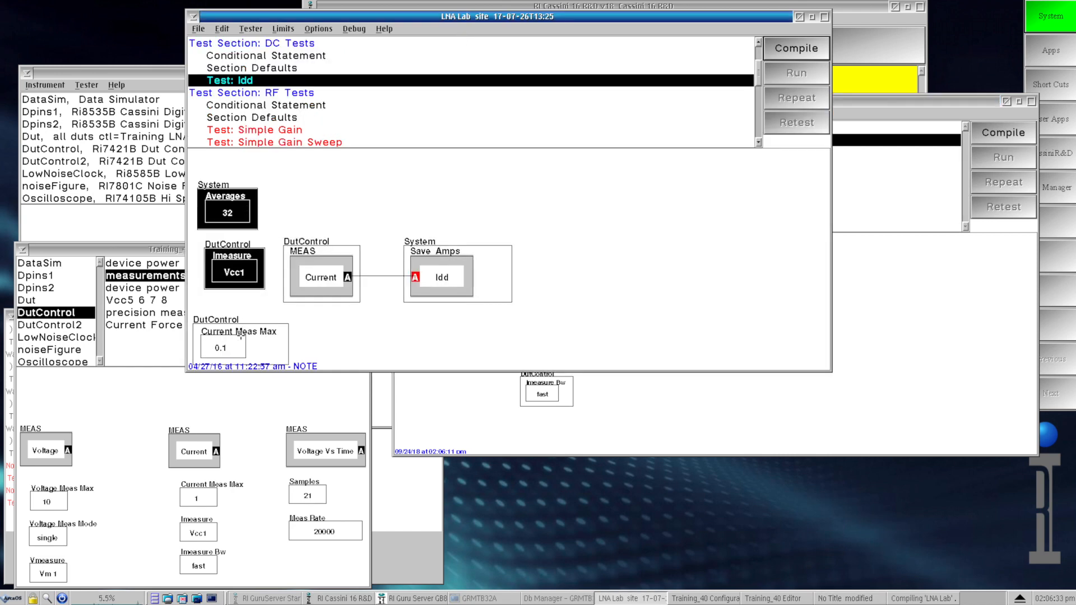
shift+click(241, 338)
shift+click(313, 271)
shift+click(437, 271)
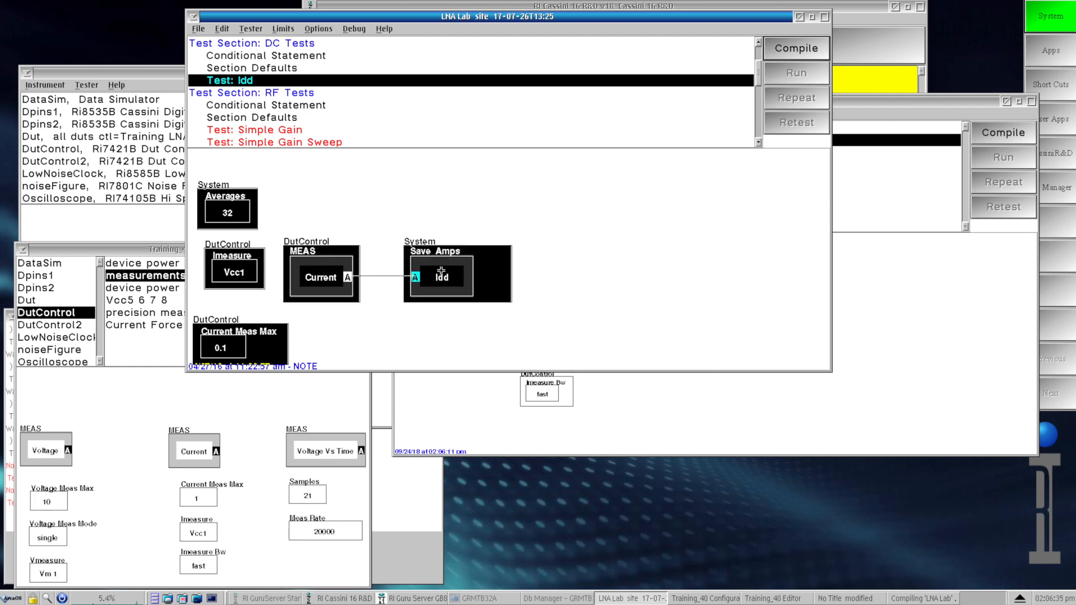
click(860, 353)
click(837, 341)
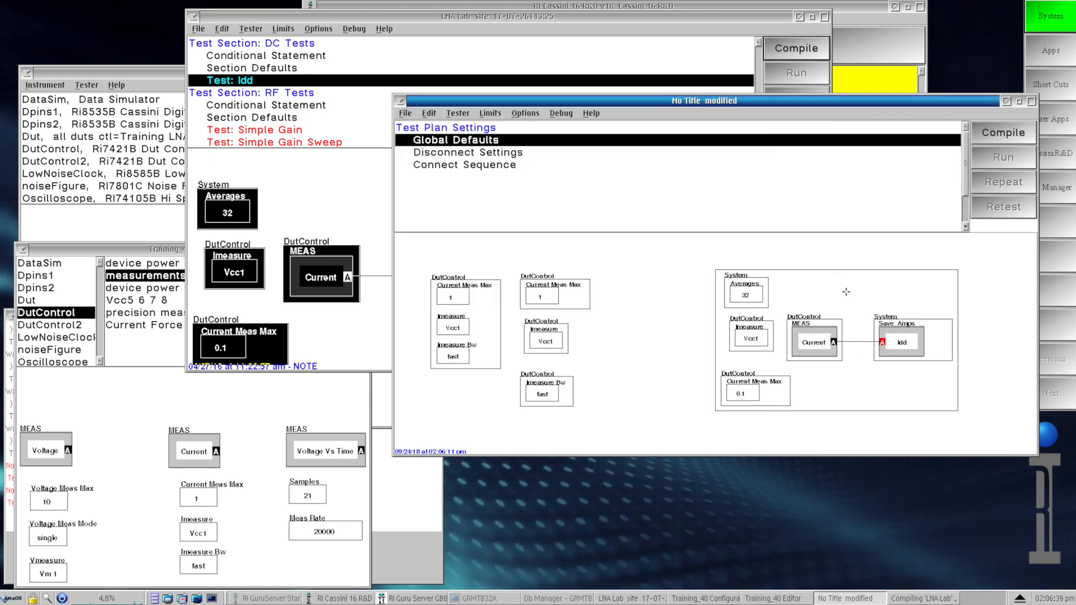
Step: Move the copied Idd button group left, closer to the DutControl boxes, and ungroup it
drag(846, 291, 745, 282)
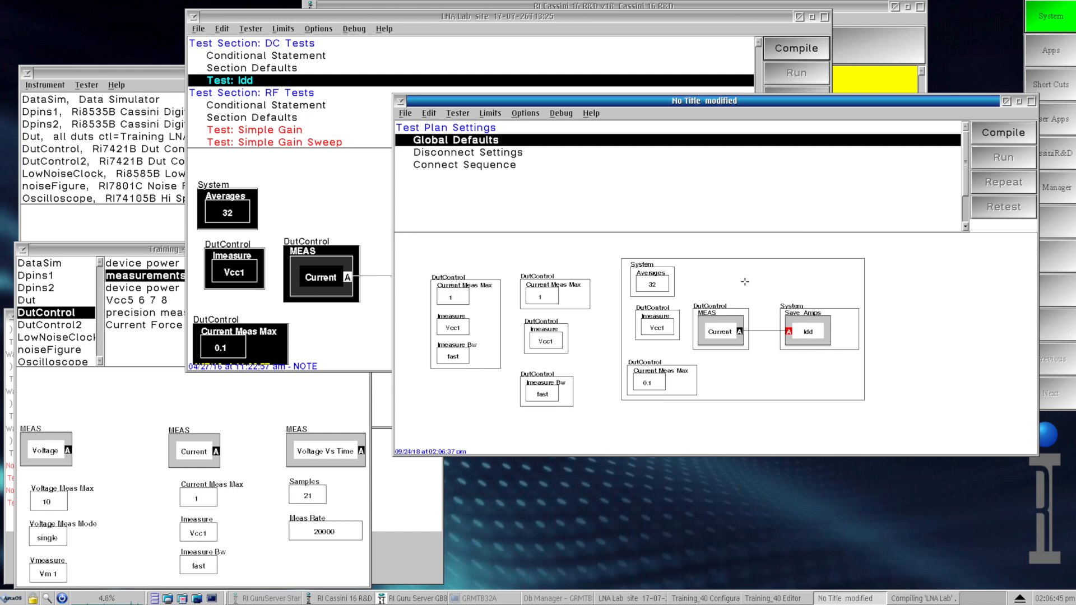
right_click(745, 281)
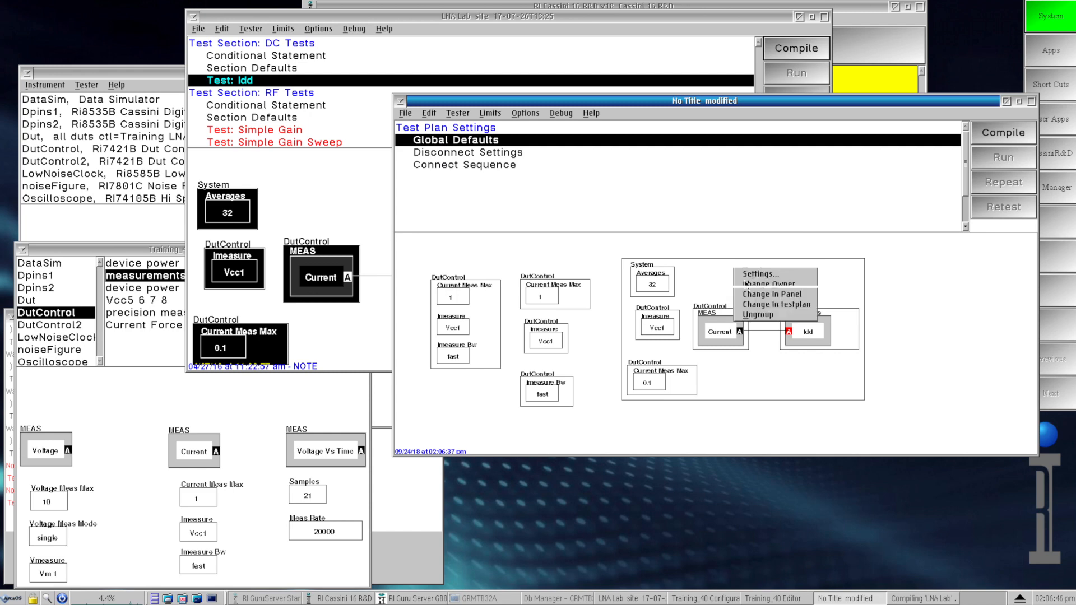
click(758, 316)
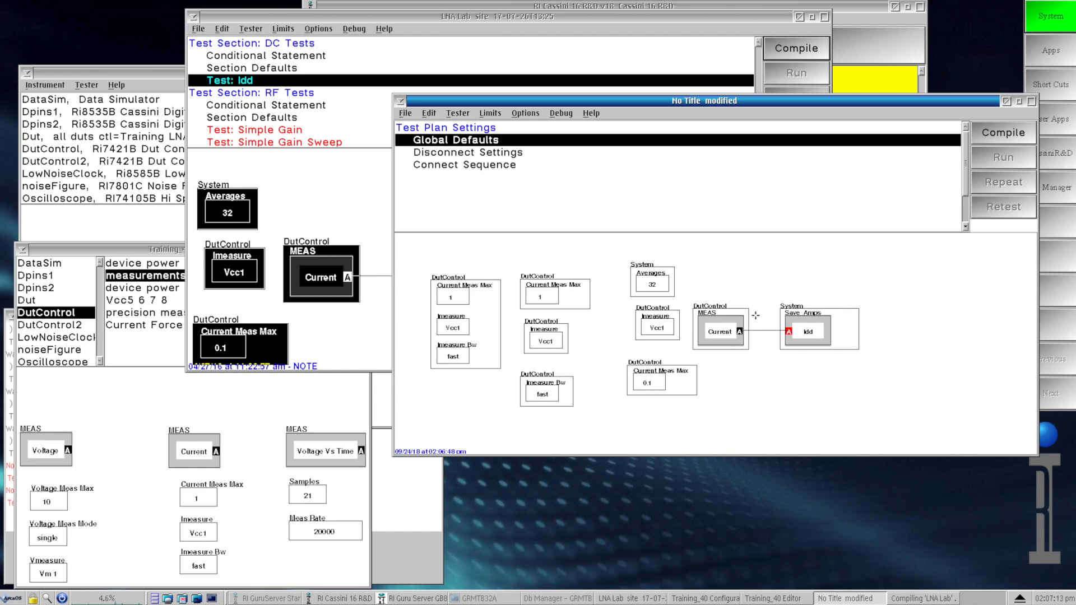
Step: Regroup the three separate DutControl boxes in the middle column of Global Defaults as a Group
click(568, 292)
shift+click(556, 337)
shift+click(558, 397)
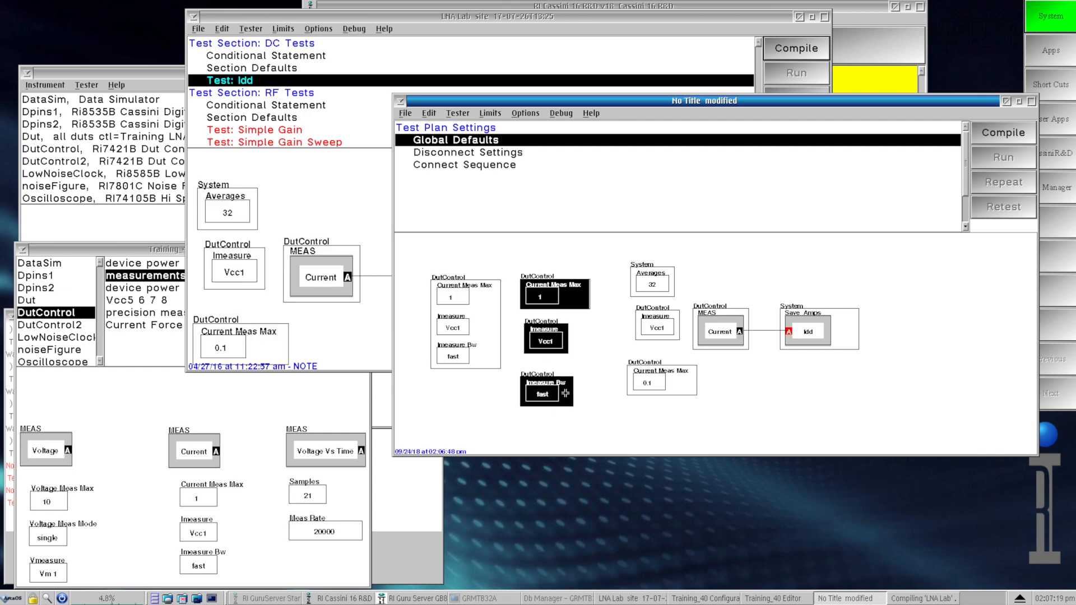
right_click(565, 394)
click(581, 379)
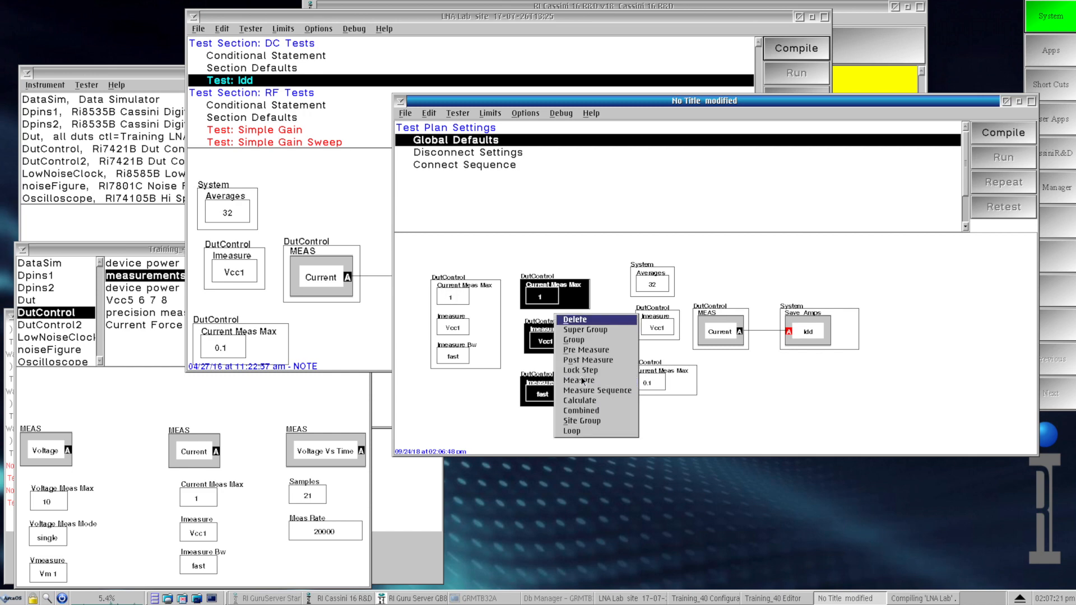
click(586, 343)
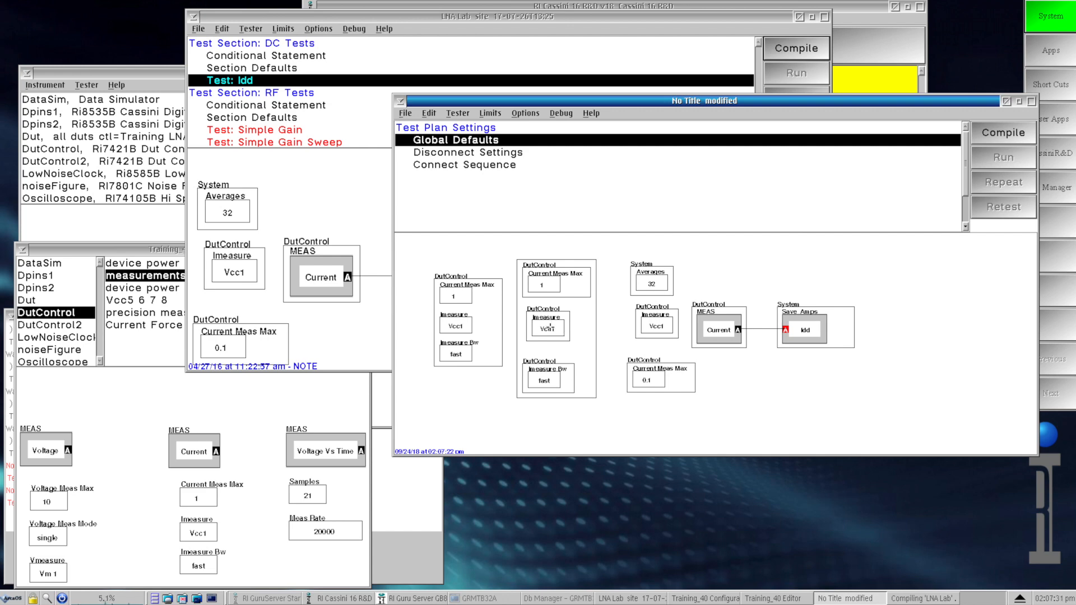
Step: Delete the Imeasure button from the middle DutControl group, and delete the rest of that group
right_click(550, 328)
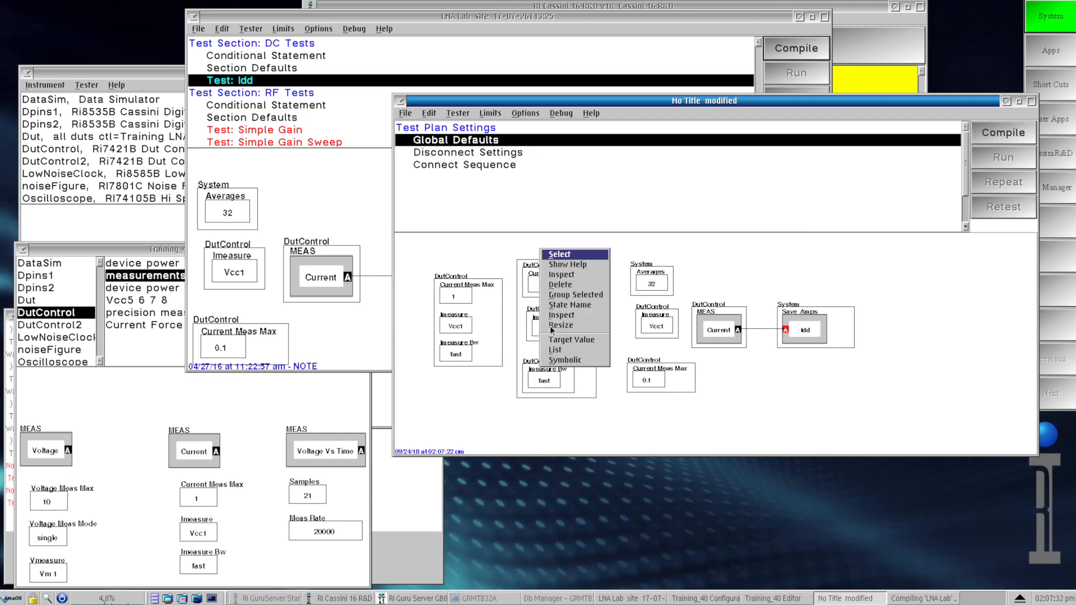
click(566, 285)
click(566, 285)
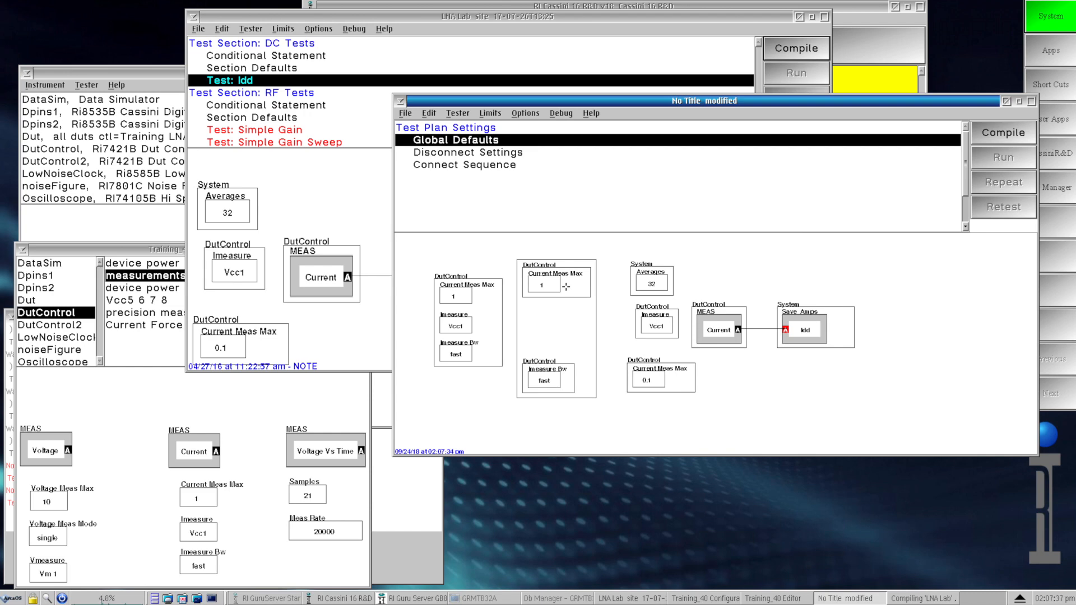
right_click(591, 326)
click(607, 296)
click(615, 290)
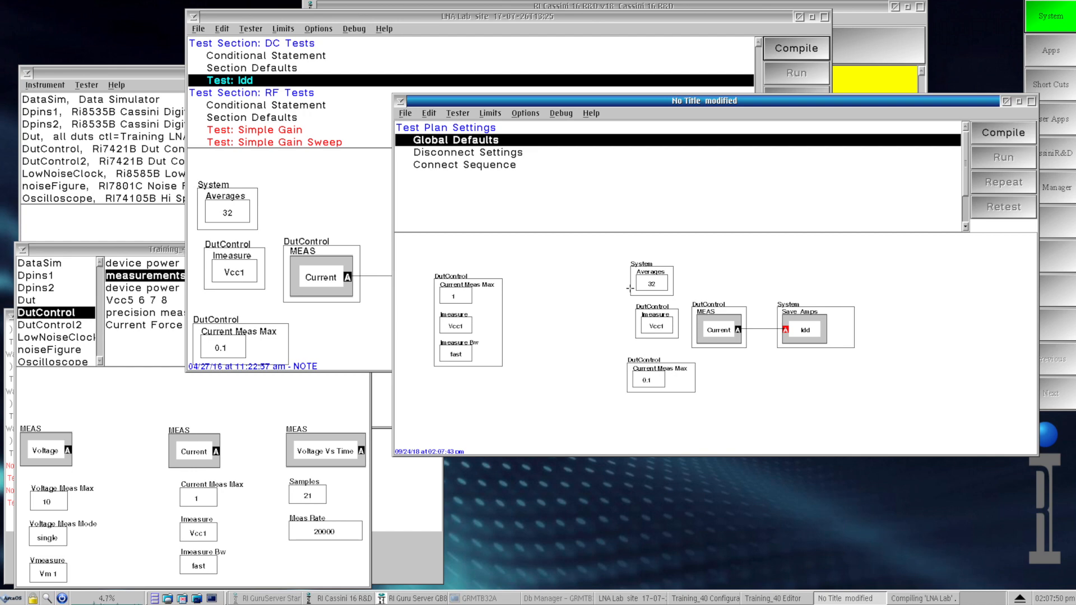
Step: Delete the separate Averages, Imeasure and Current Meas Max buttons next to the connected Current measurement in Global Defaults
click(646, 282)
click(654, 322)
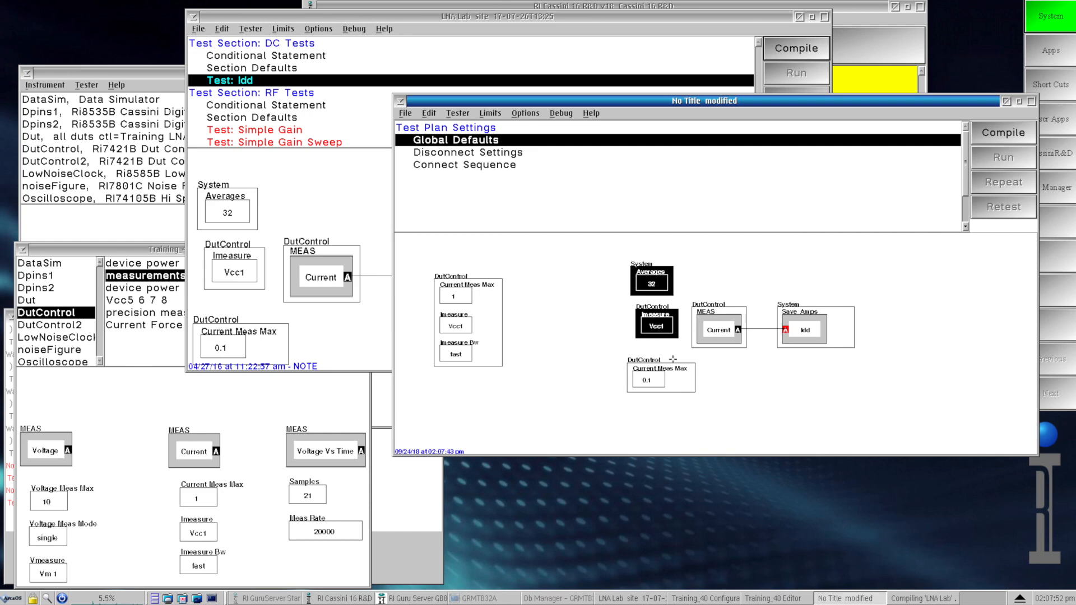
click(678, 381)
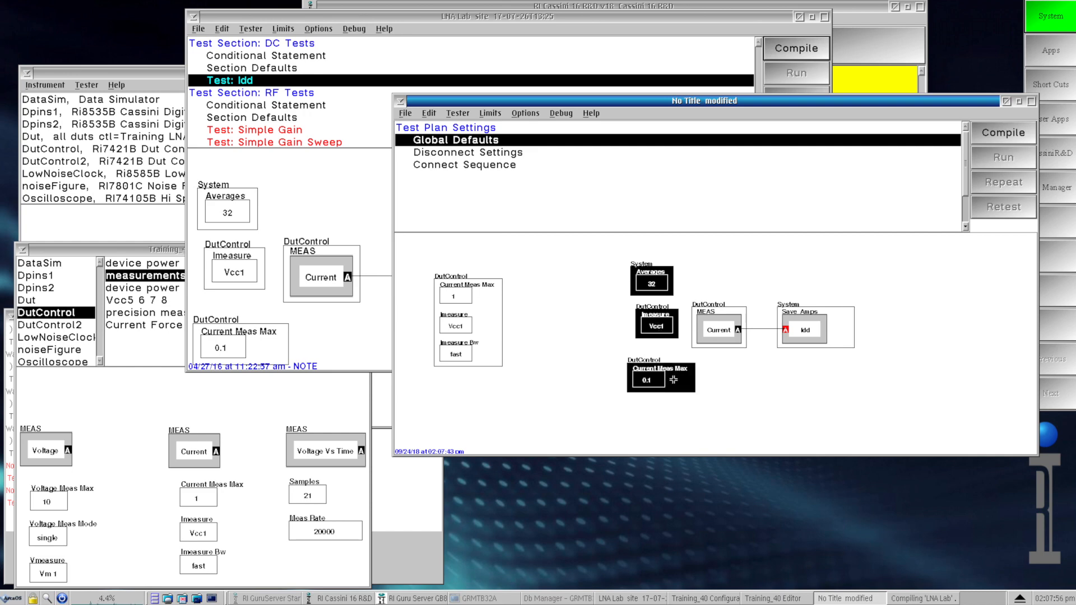
right_click(675, 379)
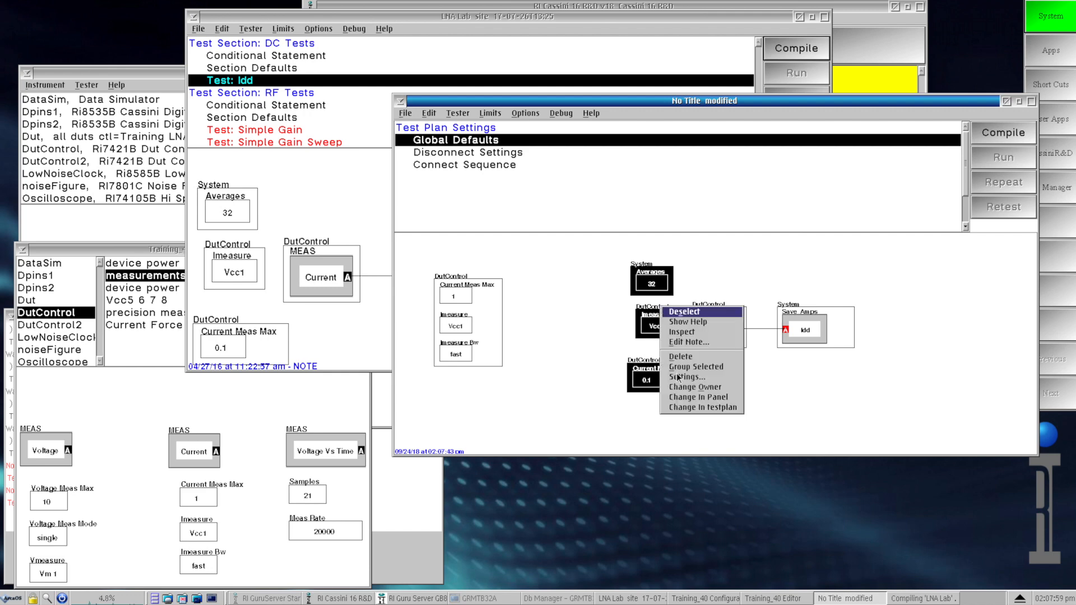
click(685, 367)
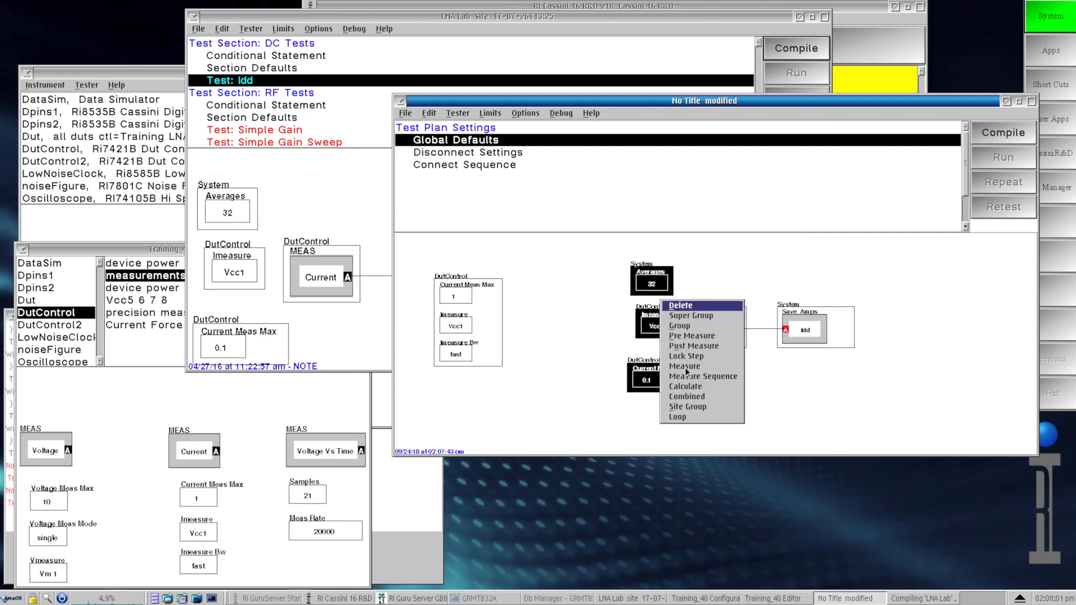
click(691, 305)
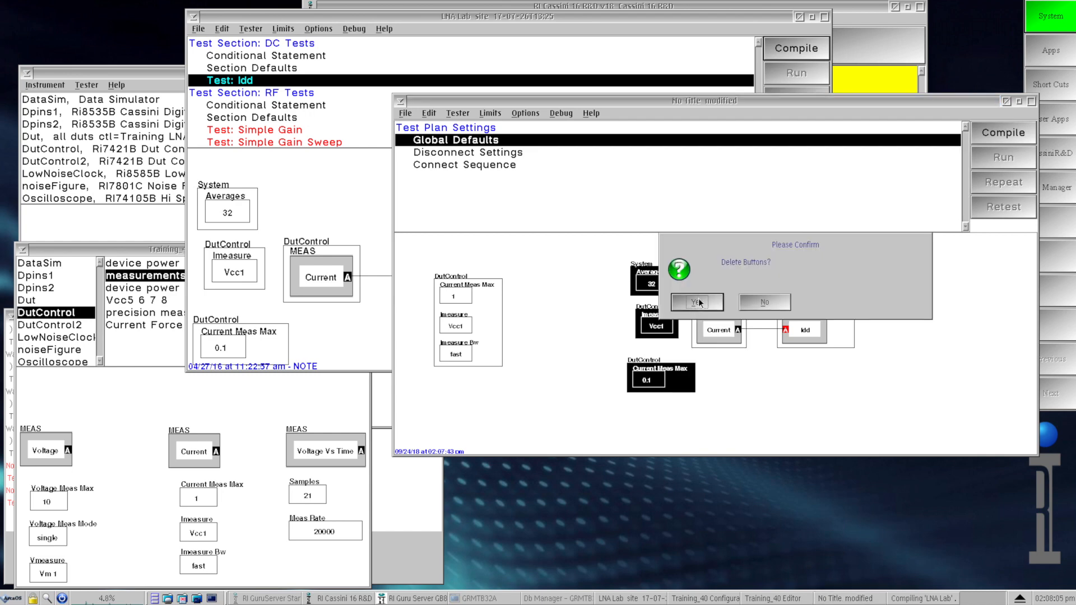
click(697, 302)
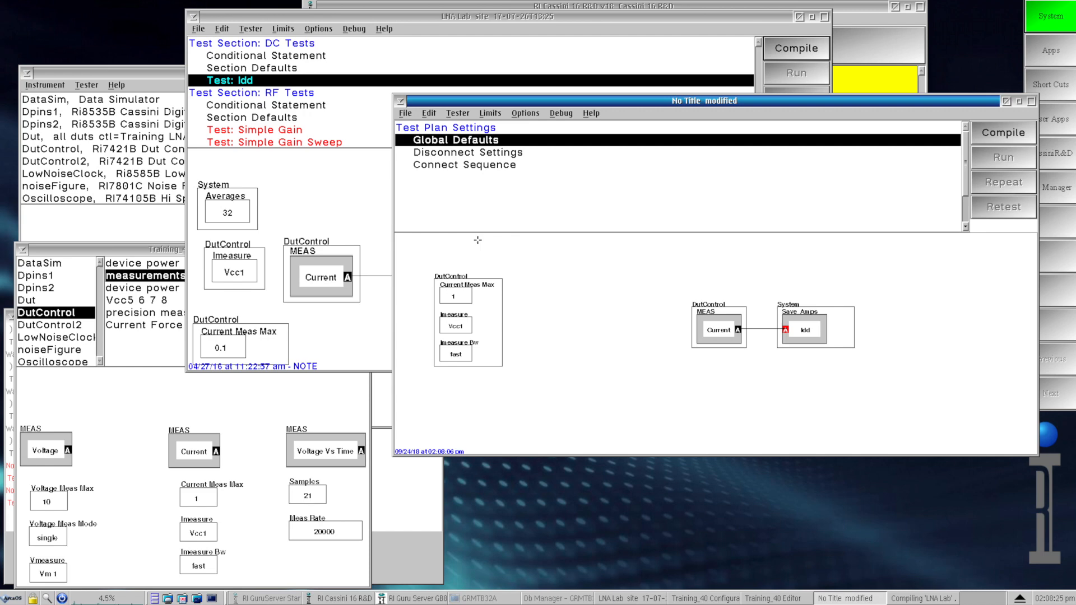
click(315, 131)
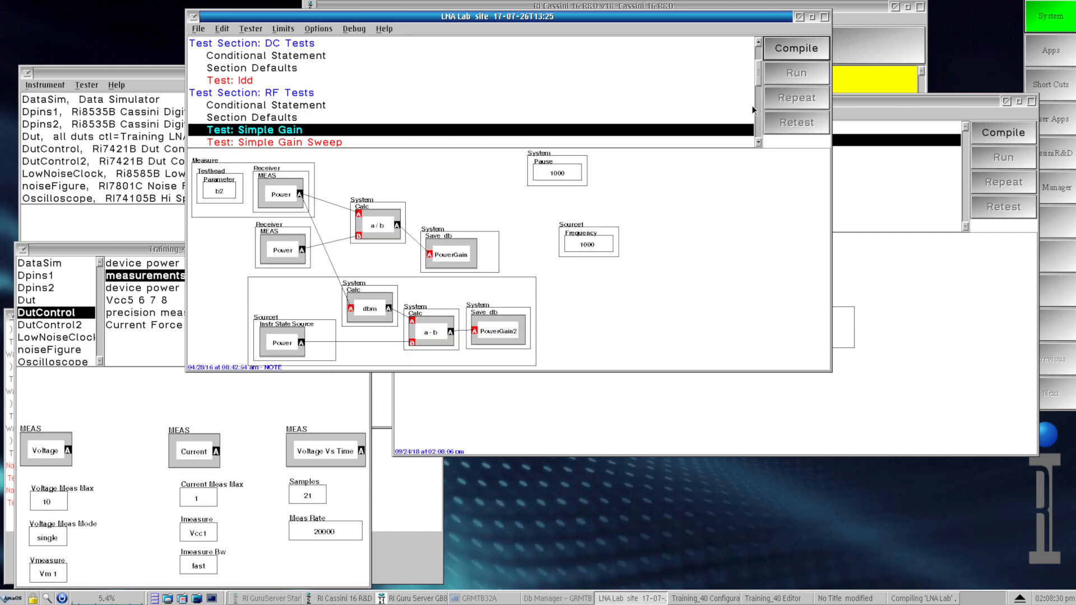
click(300, 93)
click(297, 81)
click(533, 393)
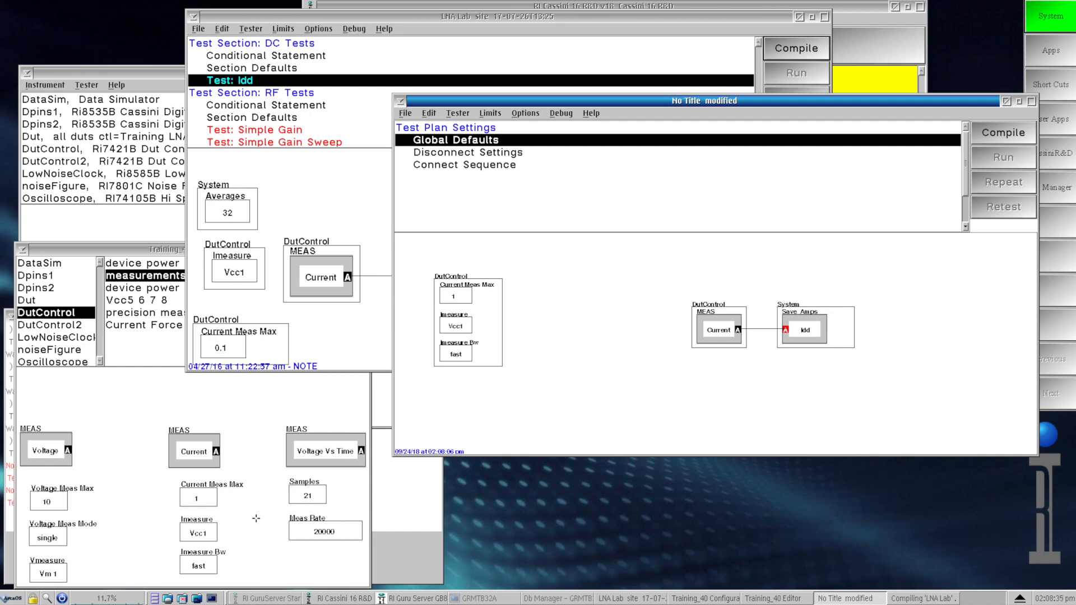
Step: Copy the Current Meas Max, Imeasure and Imeasure Bw buttons from the DutControl measurements page into Global Defaults, stacked in a middle column
click(245, 516)
click(205, 502)
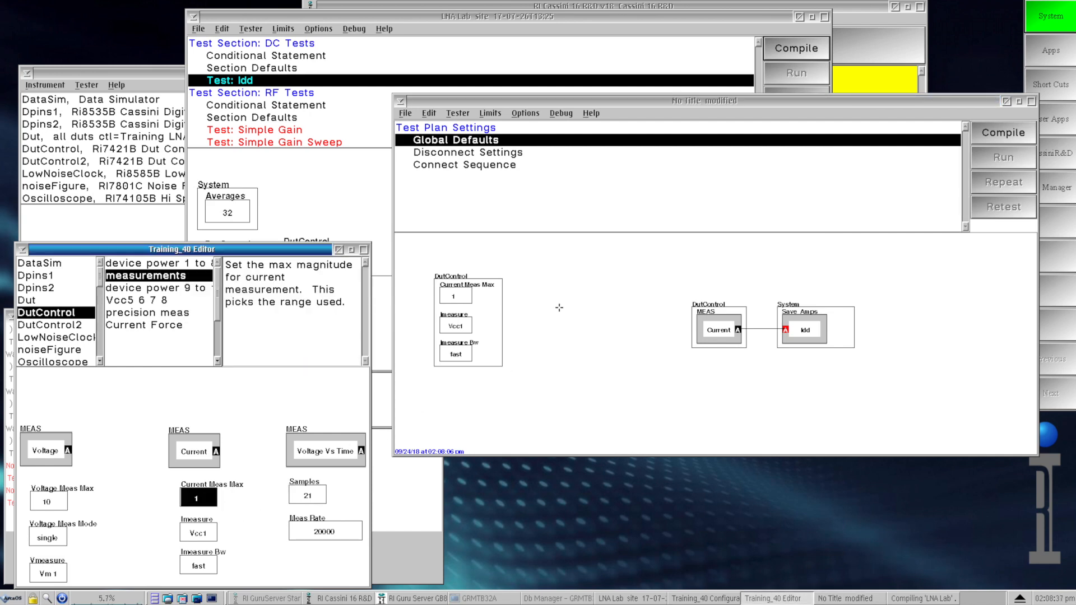
click(565, 288)
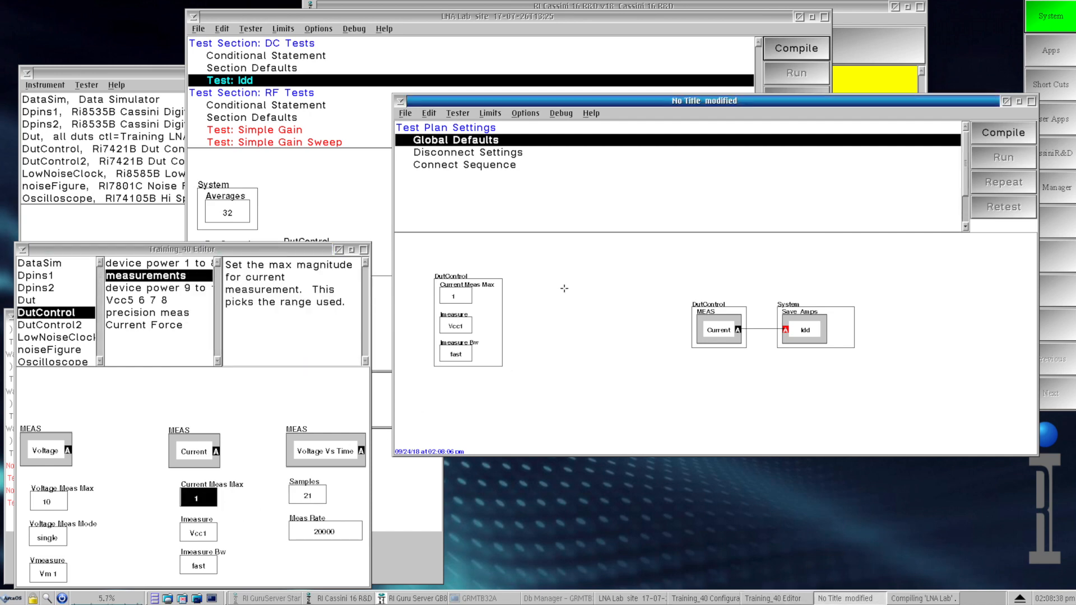
click(197, 503)
click(198, 500)
click(198, 533)
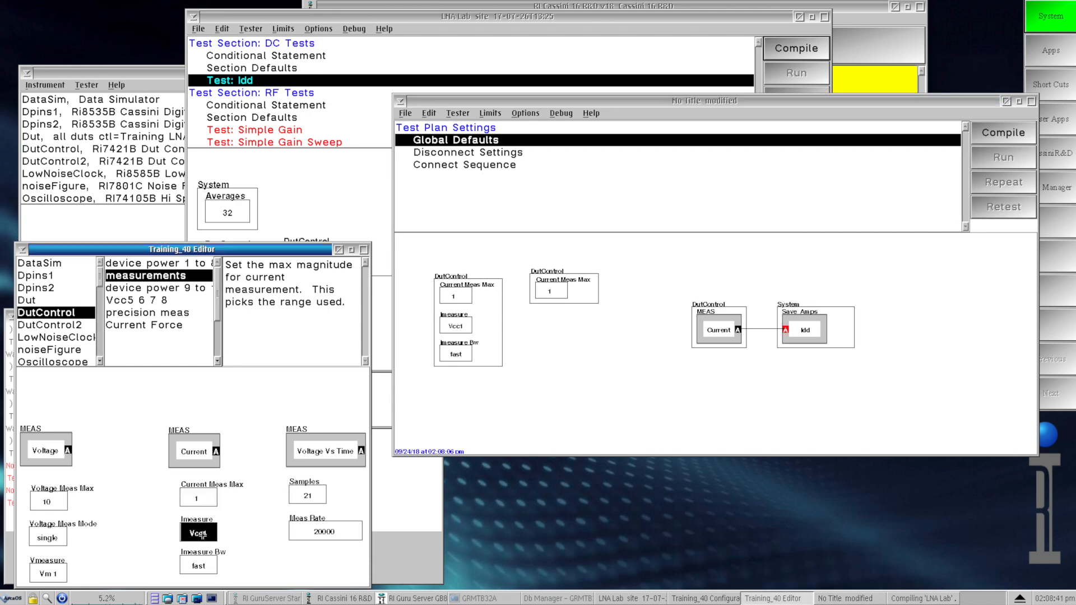
click(557, 332)
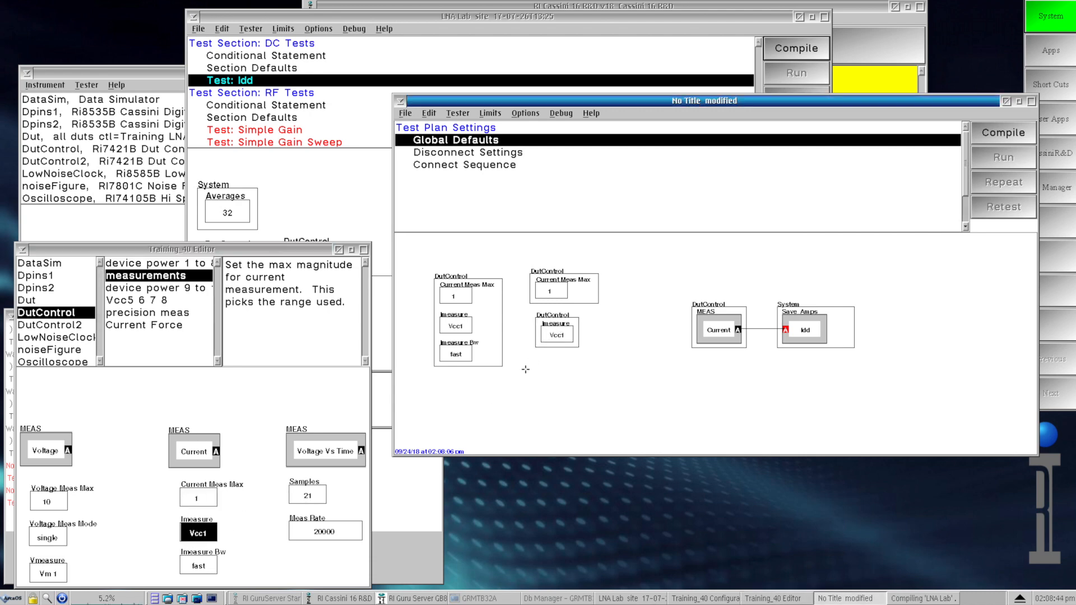
click(209, 534)
click(199, 566)
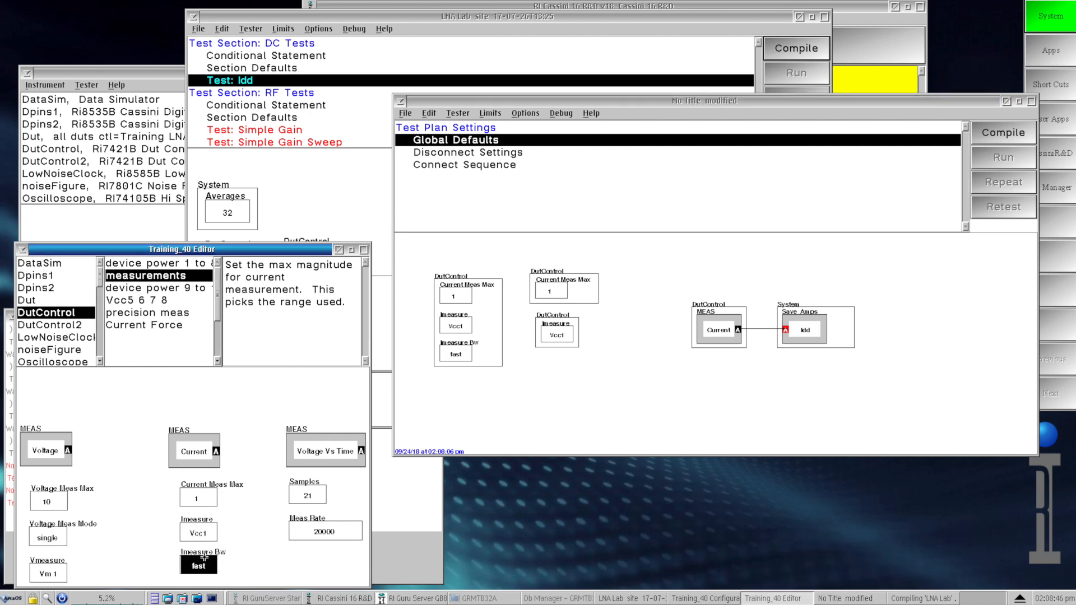
click(553, 374)
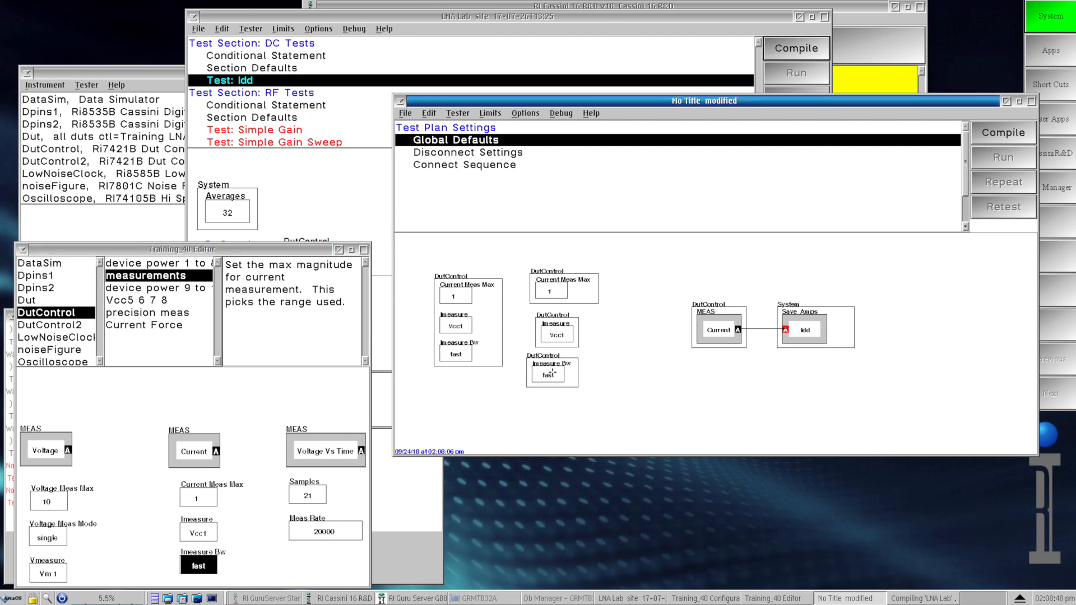
Step: Align the Imeasure Bw box with the two DutControl boxes above it, and combine the three boxes as a Group
drag(562, 371, 573, 372)
shift+click(569, 324)
shift+click(568, 298)
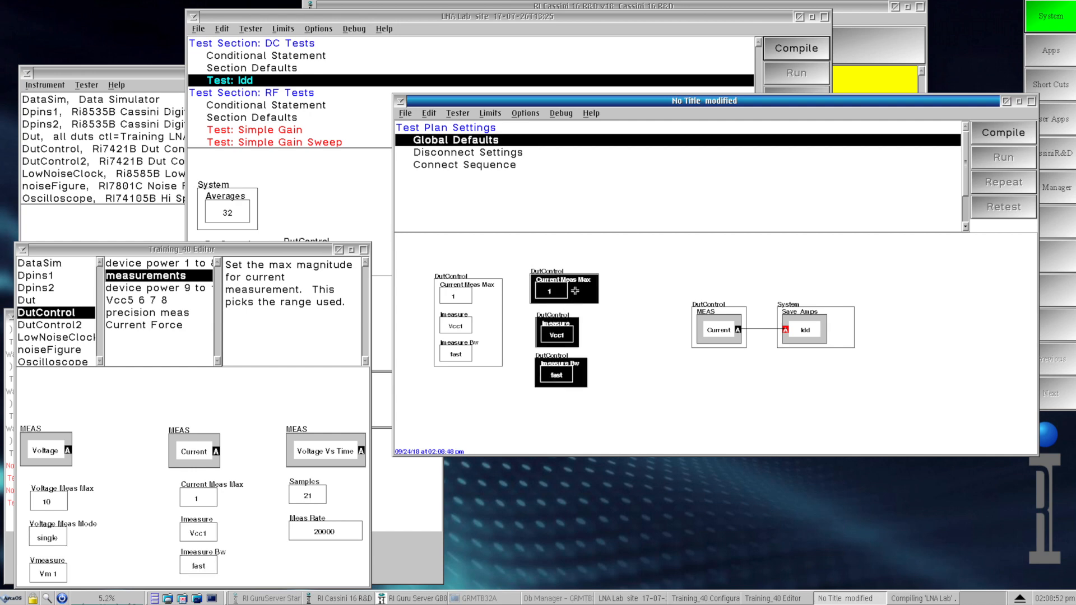
right_click(574, 290)
click(583, 279)
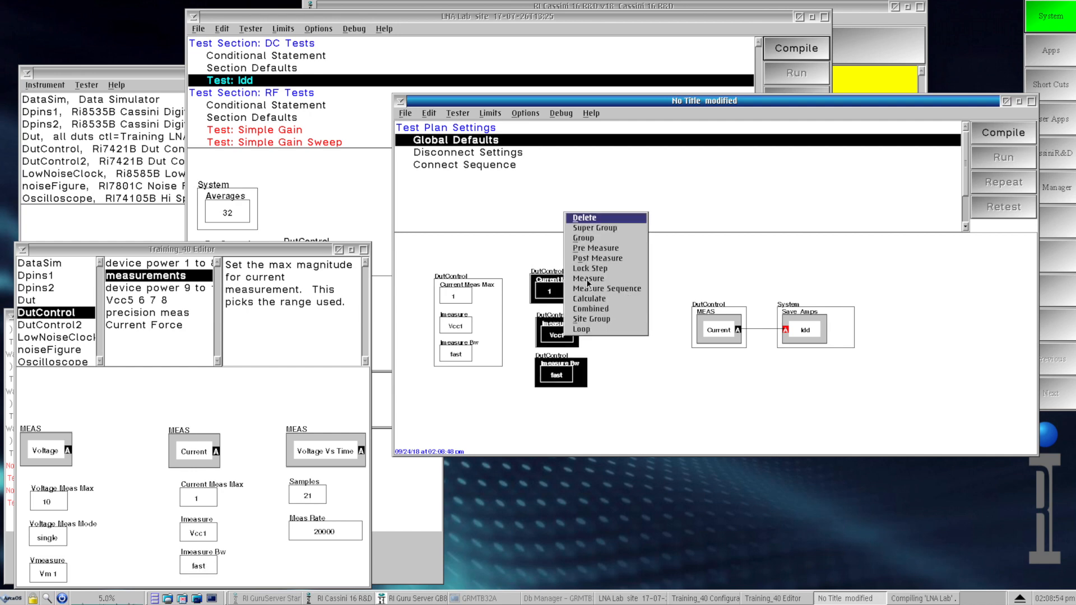
click(587, 237)
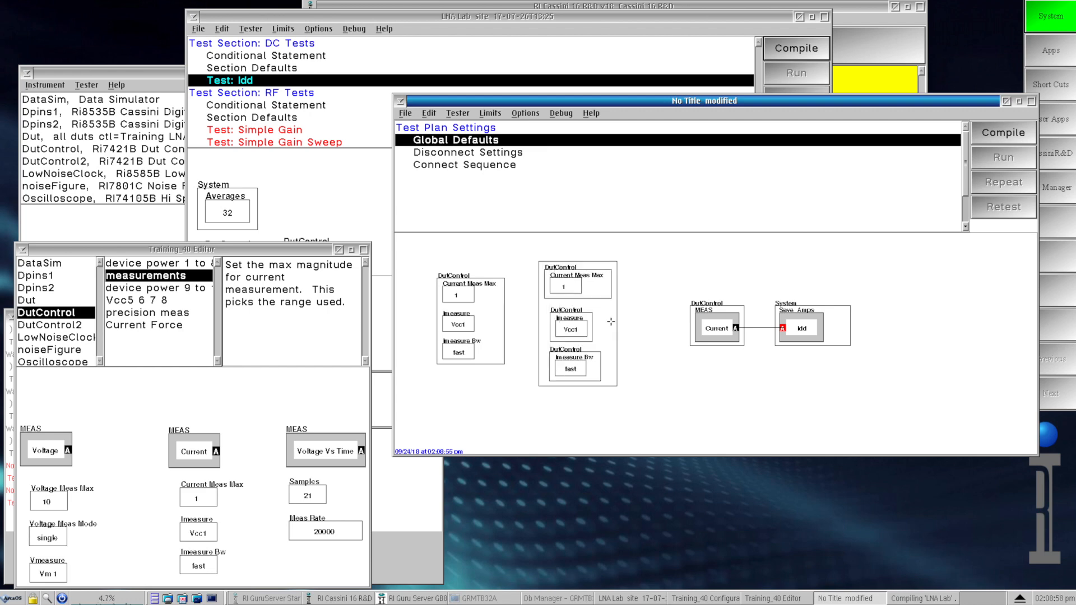
Step: Contract the new middle group in Global Defaults into a single button with the text "DutControl Buttons"
right_click(610, 325)
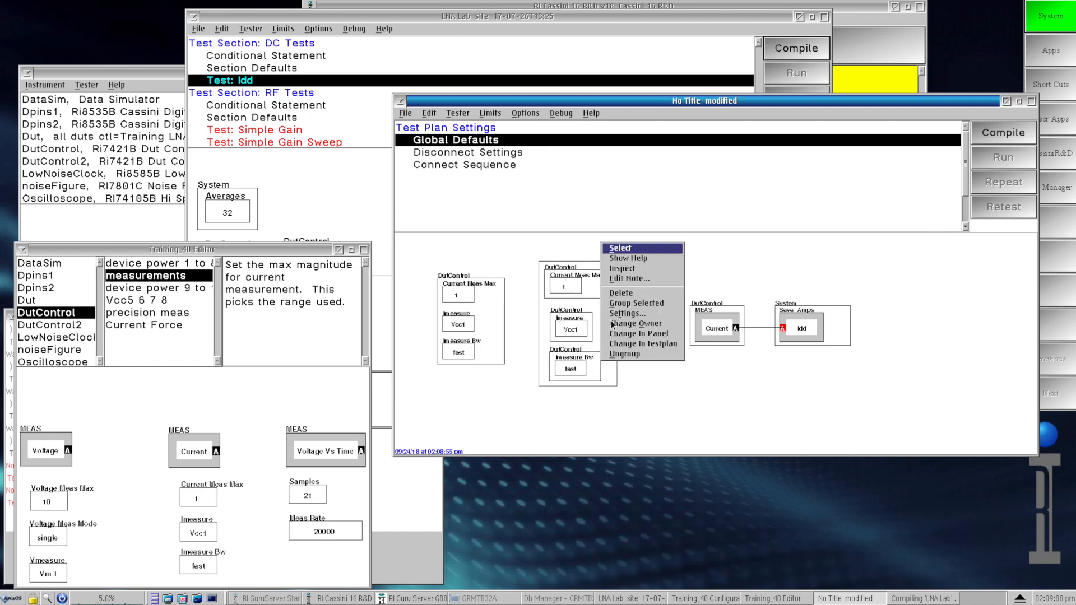
click(640, 313)
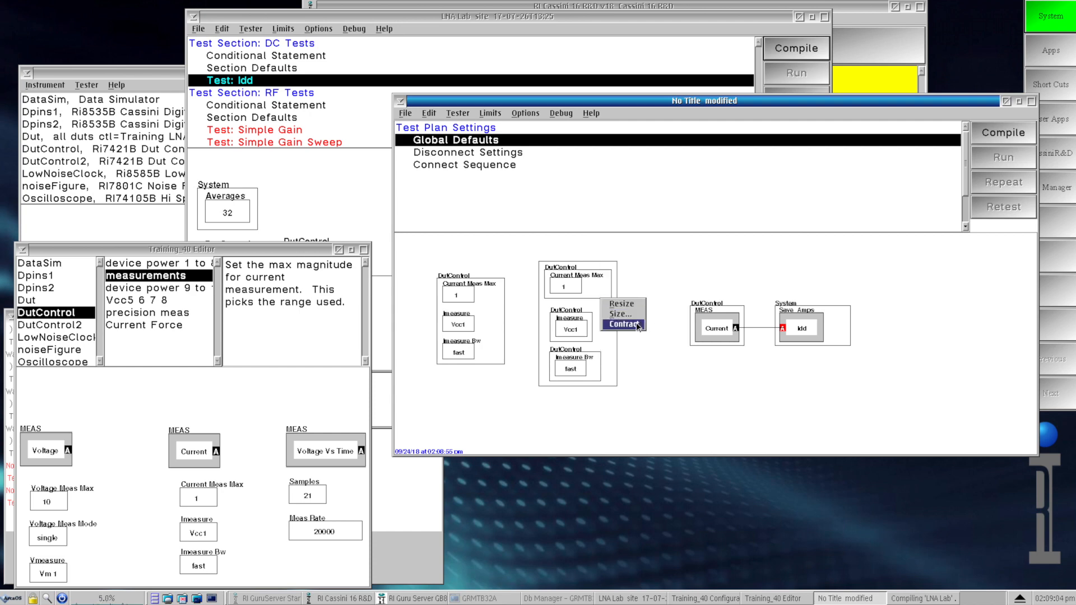
click(637, 323)
drag(639, 399, 667, 377)
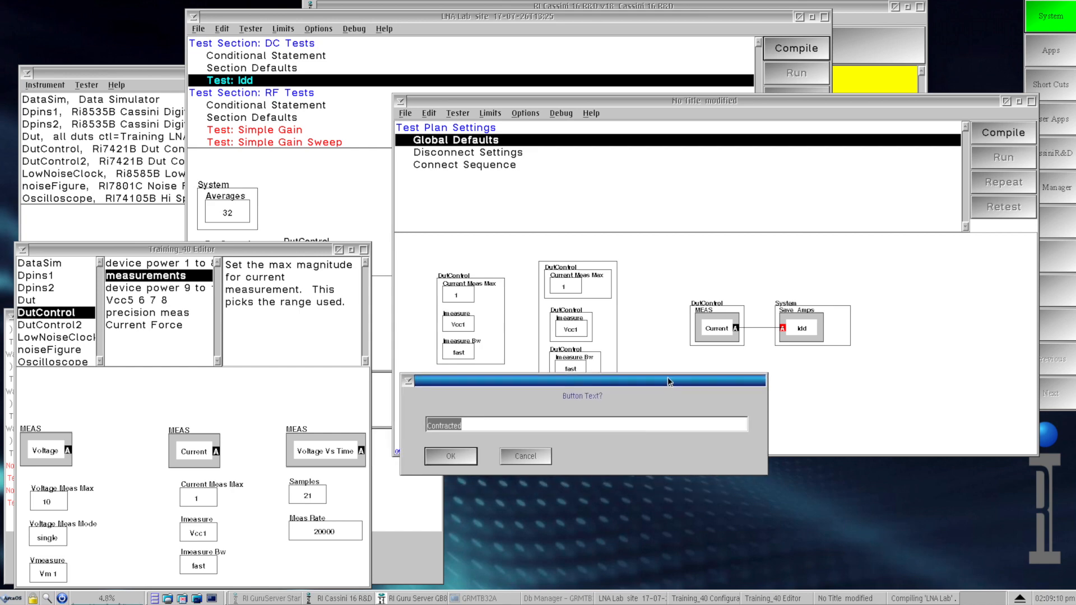
text(DutControl Buttons)
click(465, 453)
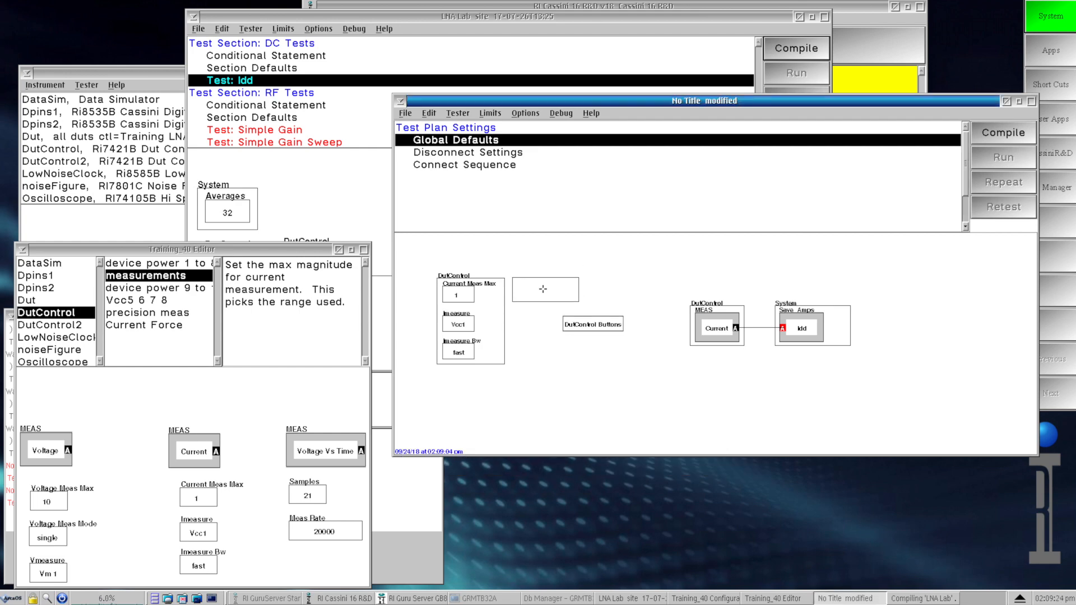
Step: Expand the contracted DutControl Buttons group and position it beside the original DutControl group
click(544, 287)
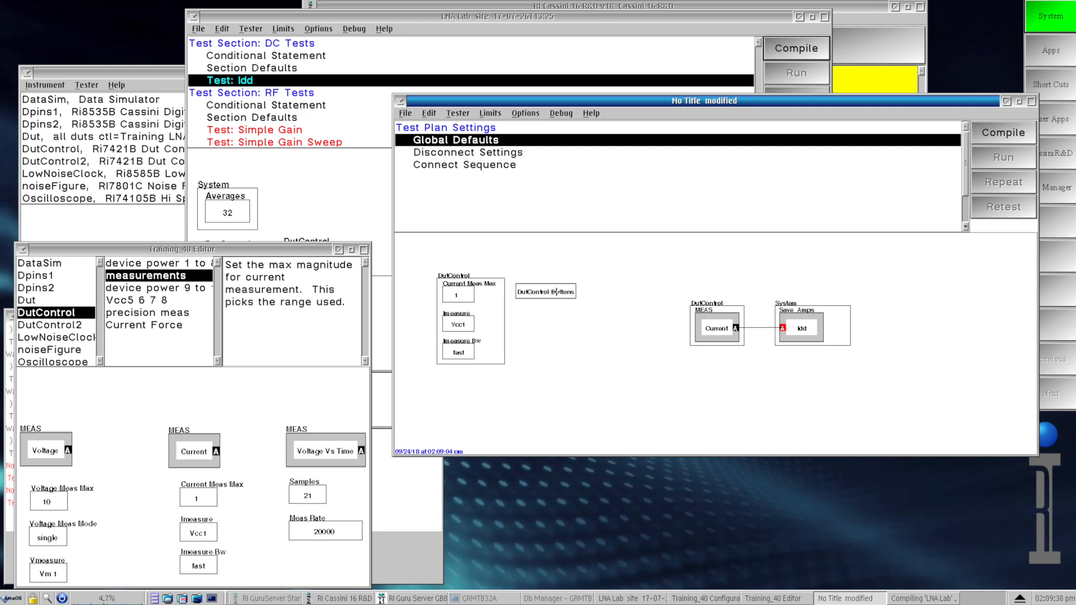
drag(558, 290, 585, 289)
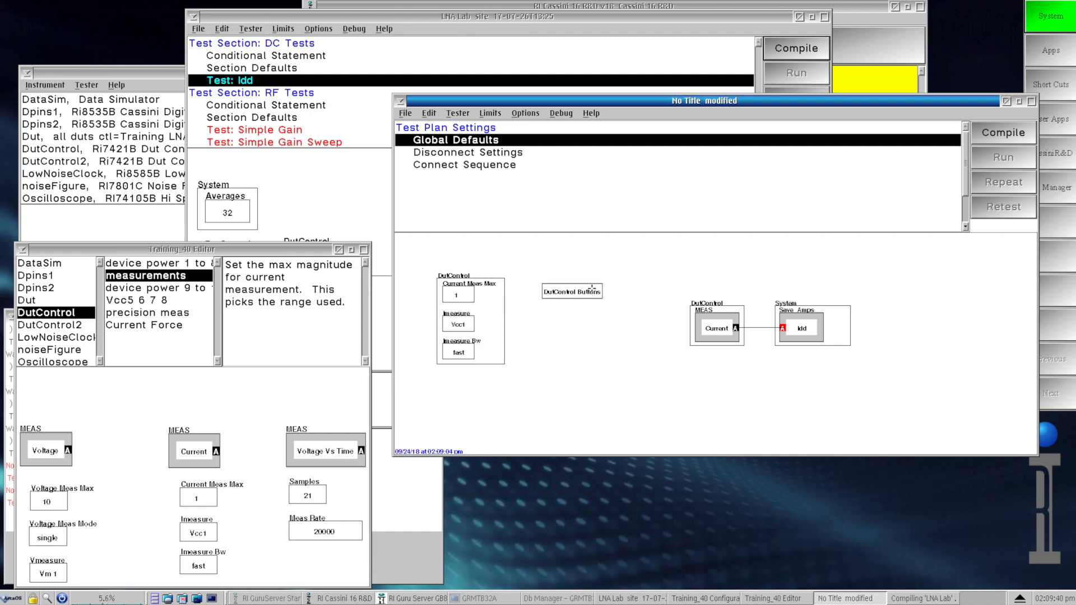
right_click(591, 288)
click(597, 299)
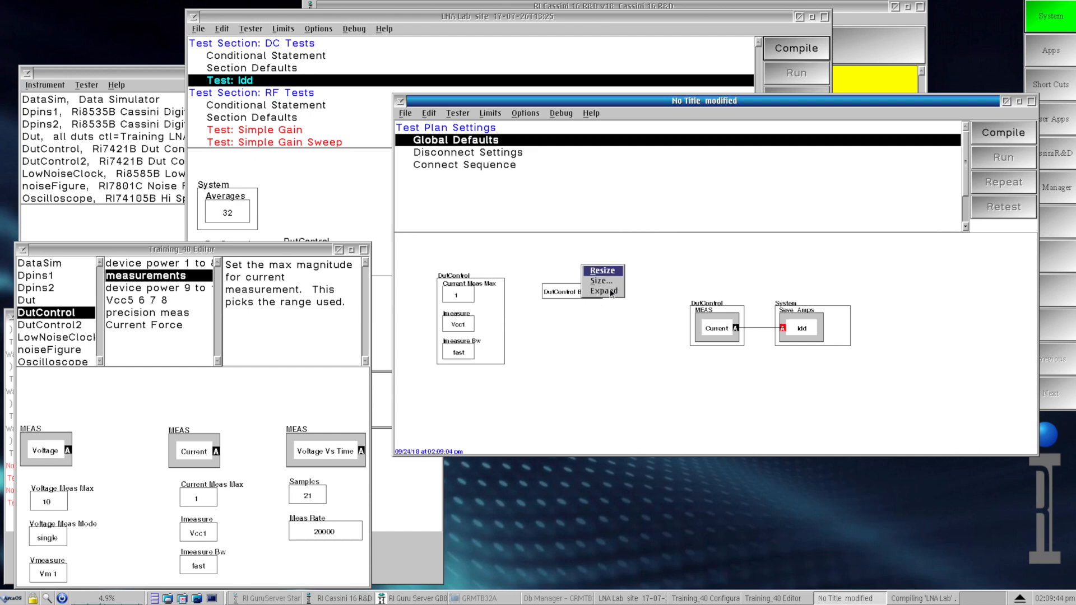
click(610, 291)
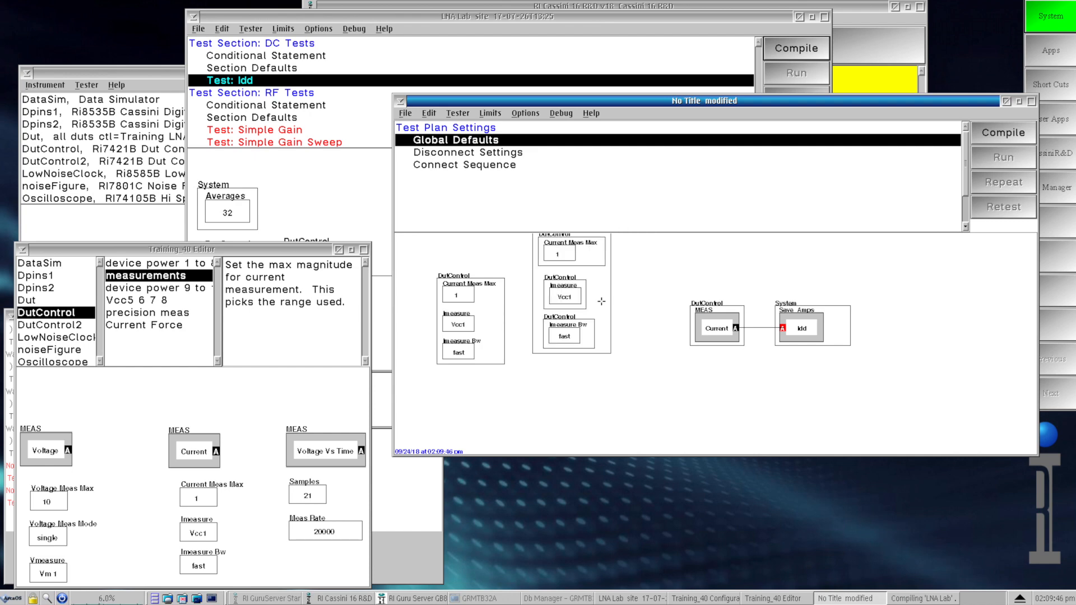
click(587, 356)
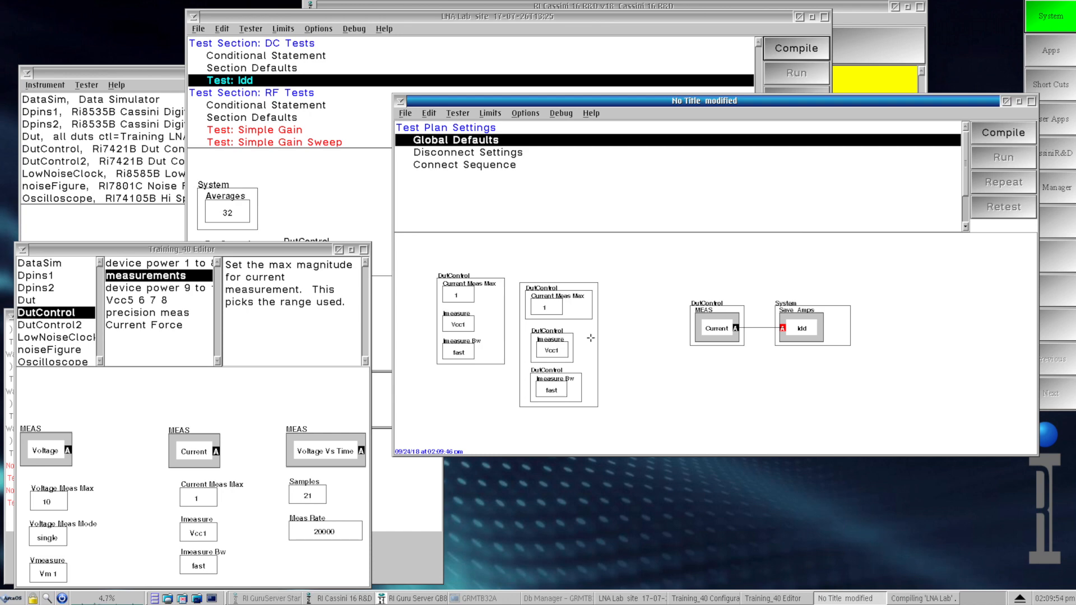
Step: In the IP3 test of the LNA Lab plan, select the whole connected measurement chain from Pout Sweep and Voltage through the Save db button
click(374, 141)
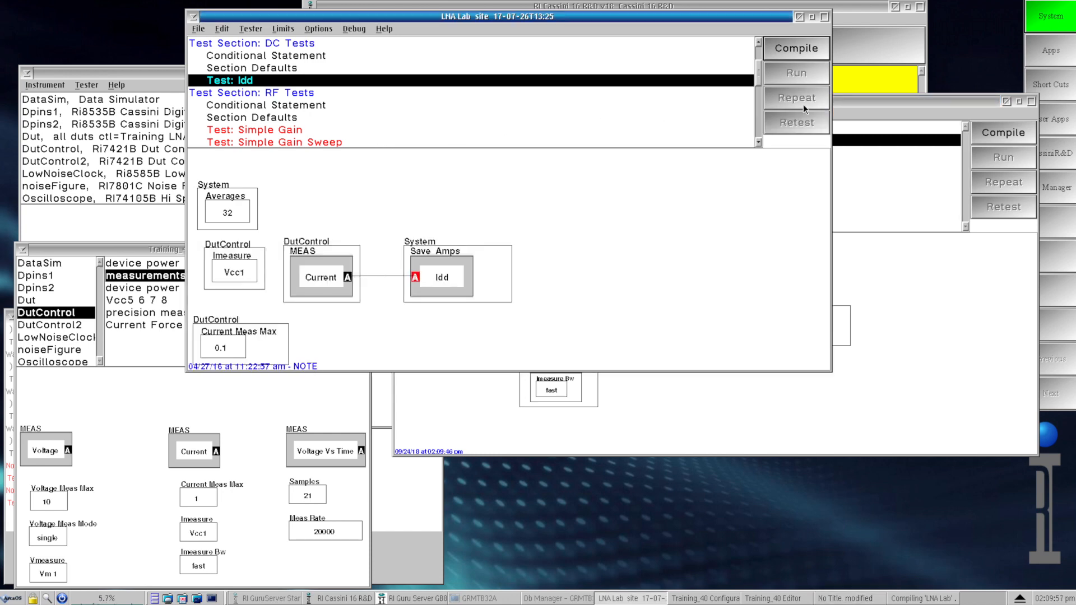
click(759, 126)
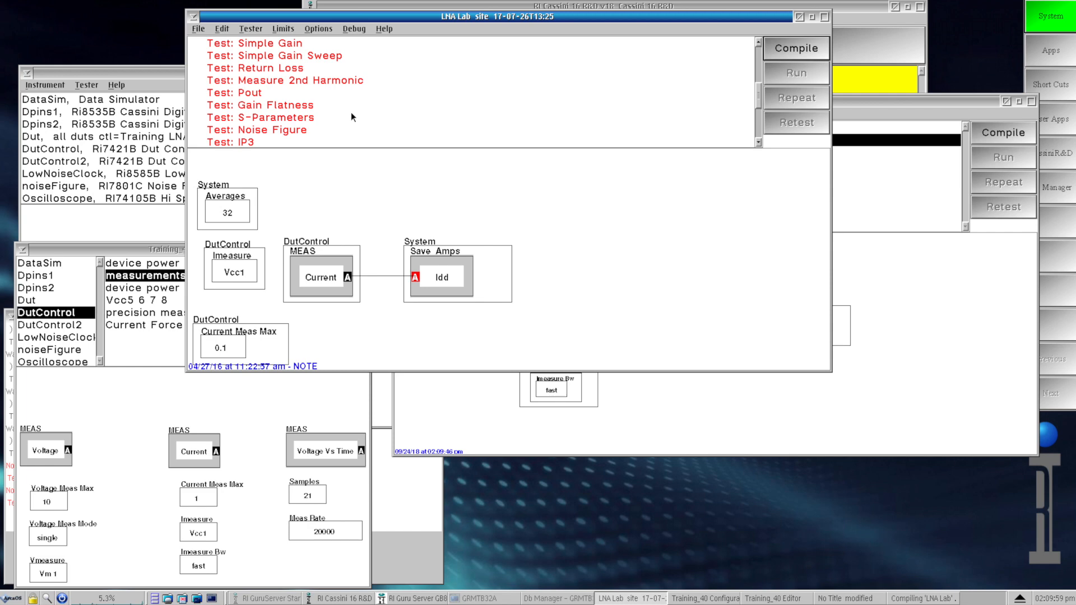
click(257, 142)
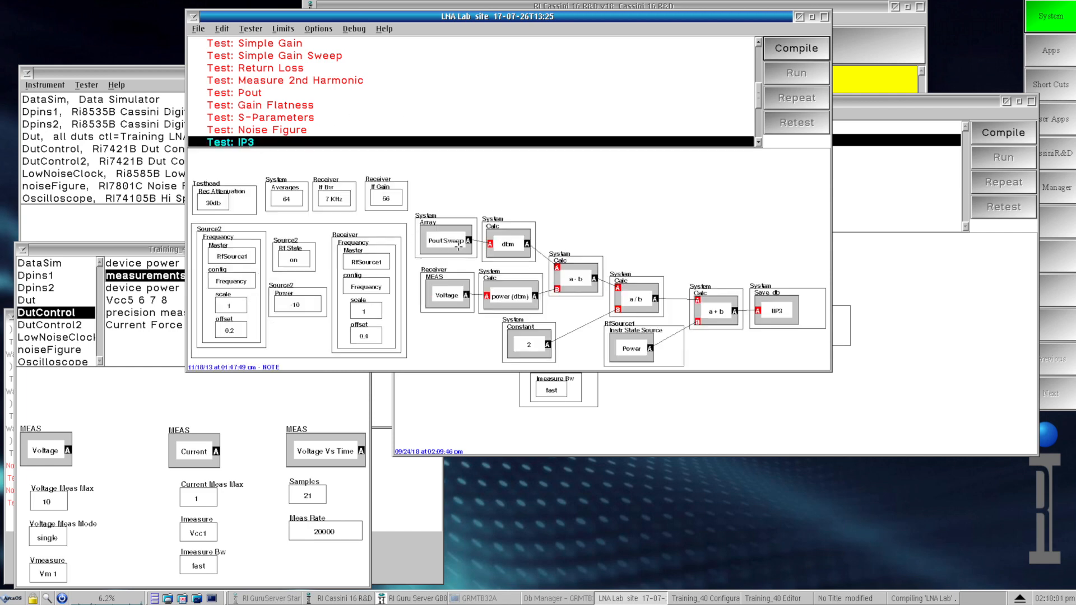
click(458, 242)
shift+click(460, 292)
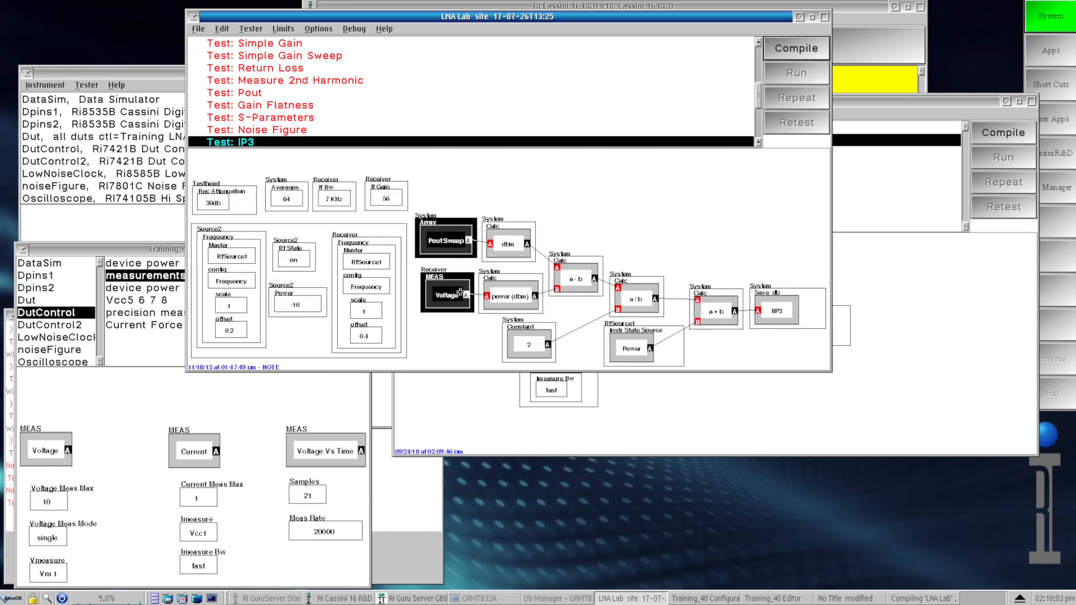
shift+click(504, 283)
shift+click(513, 245)
shift+click(567, 278)
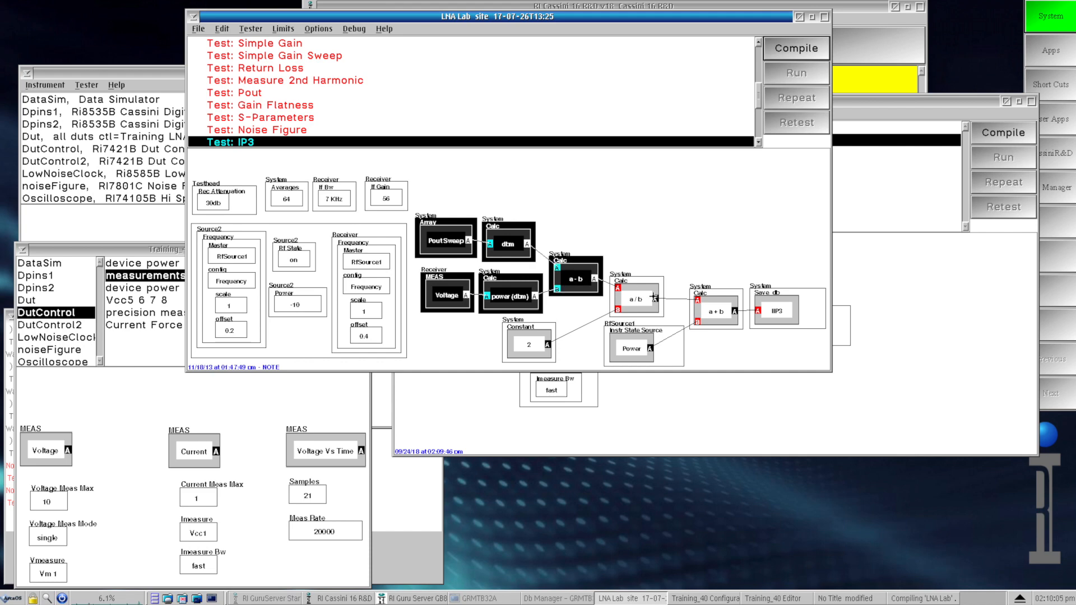
shift+click(650, 298)
shift+click(530, 345)
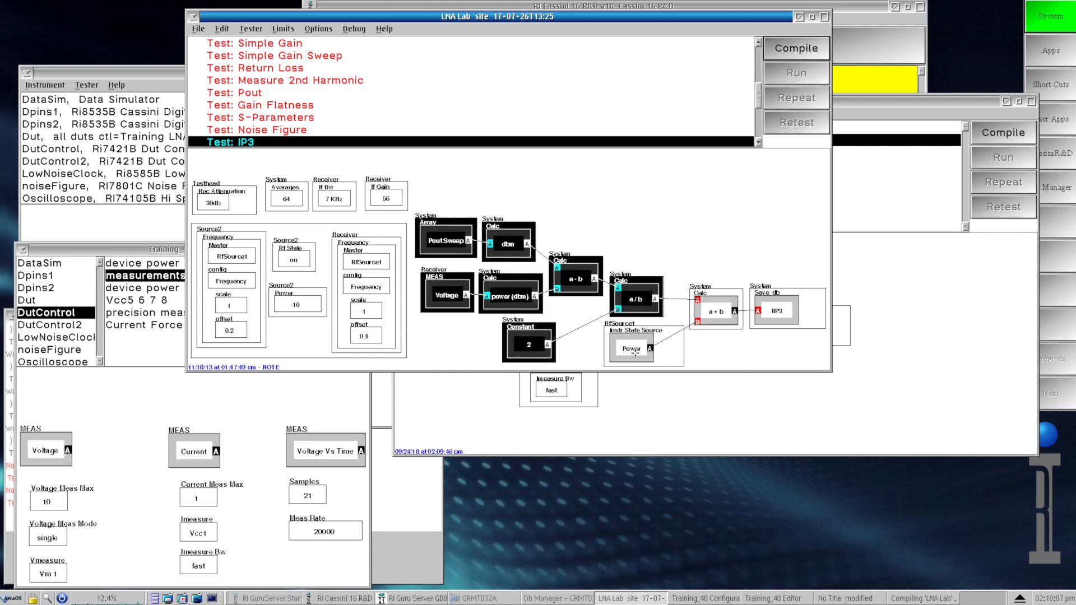
shift+click(635, 350)
shift+click(711, 312)
shift+click(771, 311)
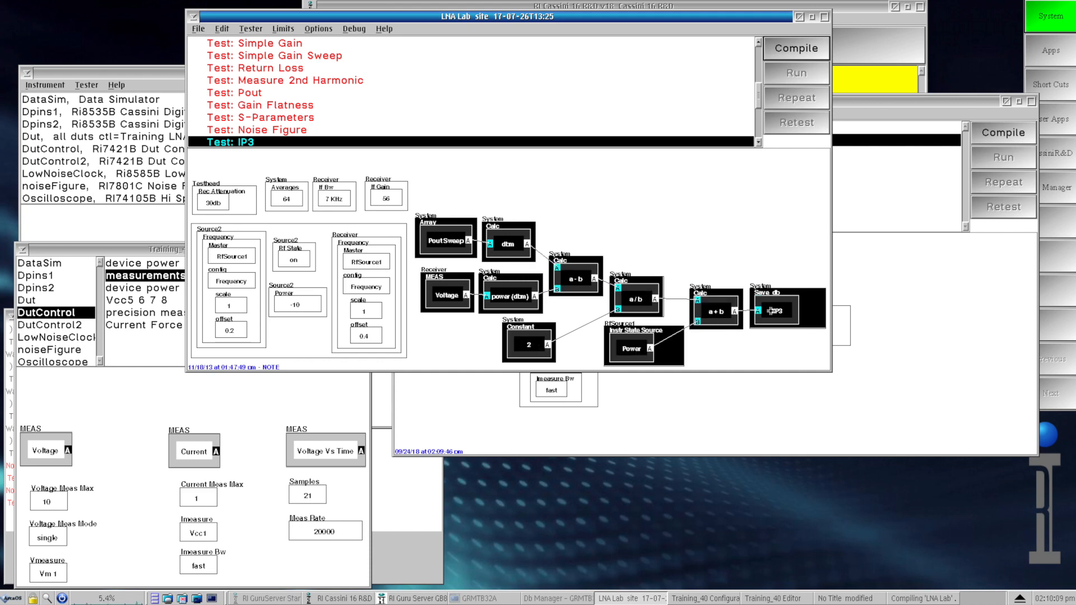
Step: In the untitled test plan, add a section titled RF Tests containing a test named Test, and paste the IP3 chain into it
click(894, 342)
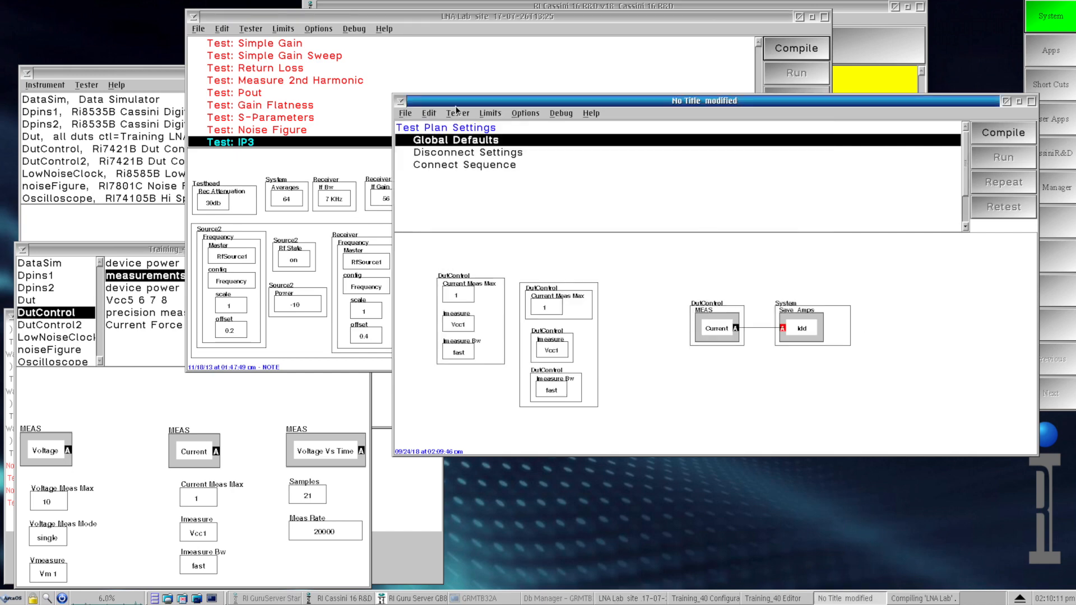
click(429, 113)
click(456, 175)
click(430, 113)
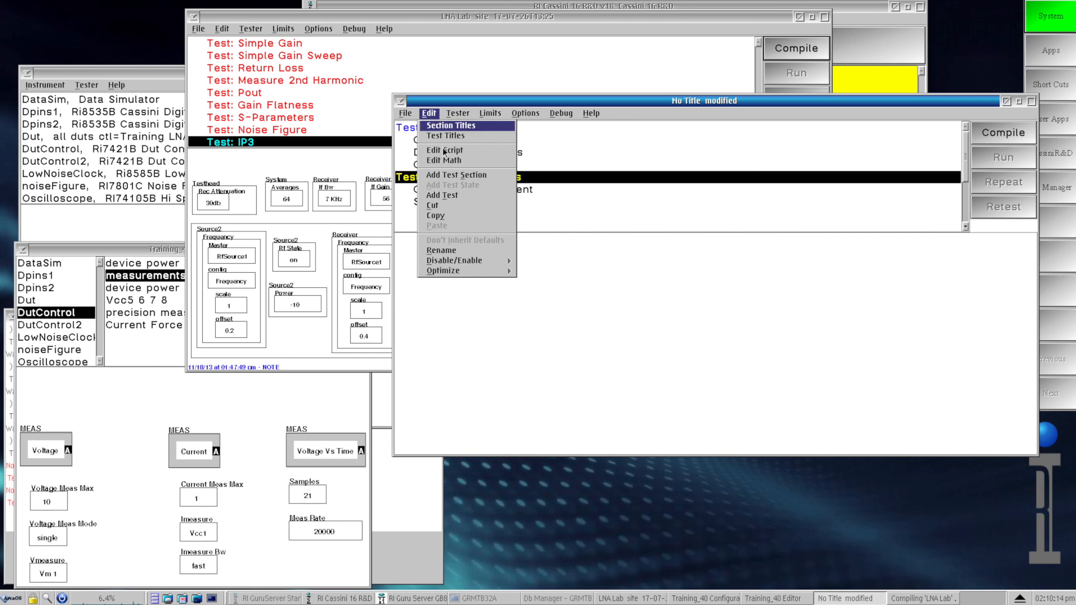
click(443, 196)
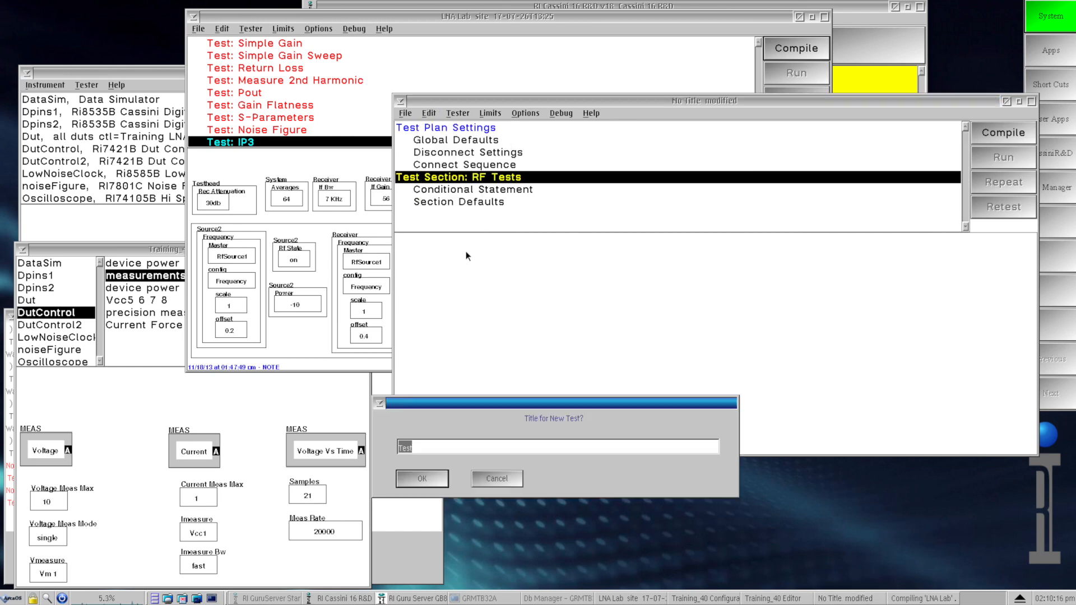
click(437, 473)
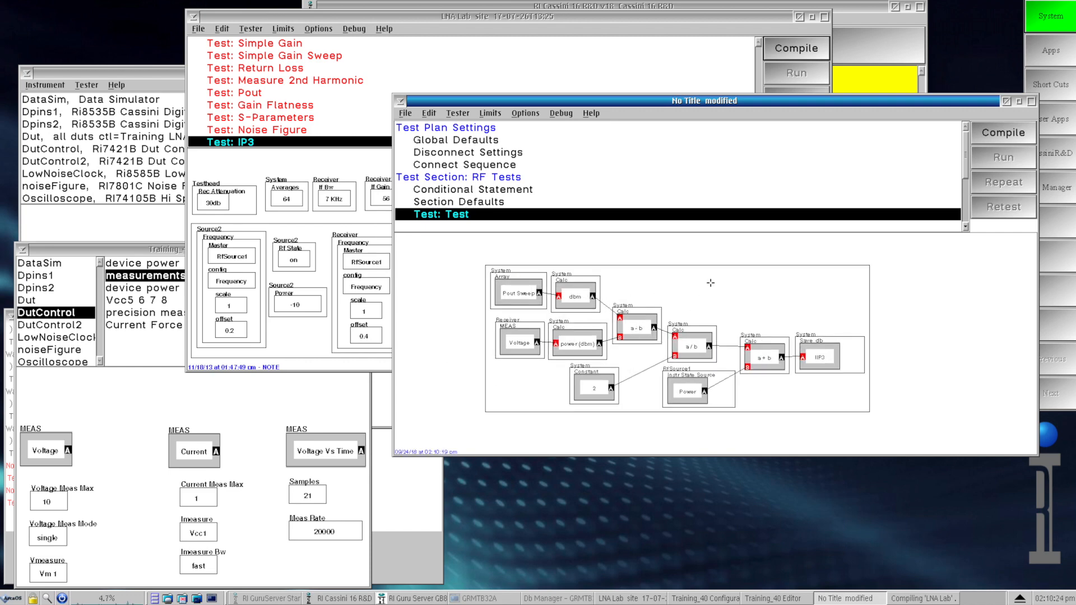
Step: Remove the outer box around the pasted IP3 chain, and combine its five Calc blocks, the Constant and the Power source as a Group
right_click(716, 285)
click(726, 314)
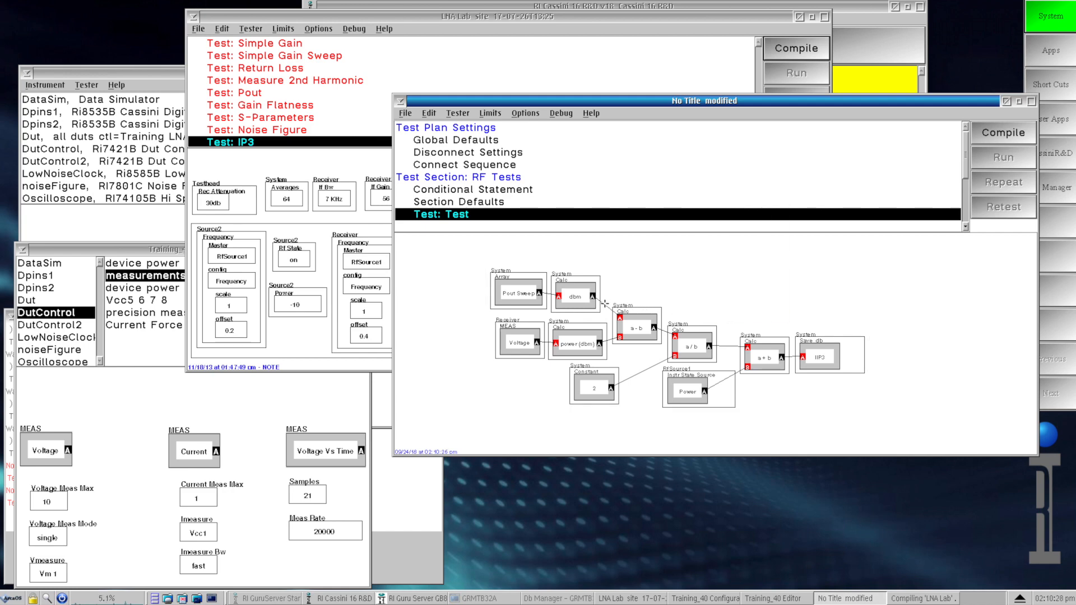
click(580, 300)
shift+click(585, 340)
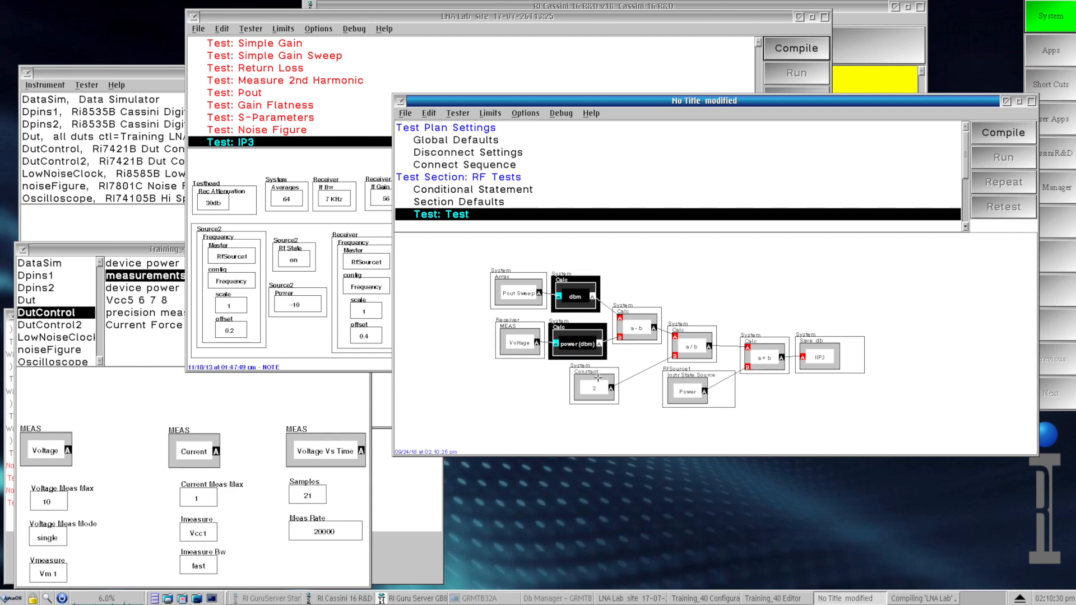
shift+click(597, 383)
shift+click(630, 330)
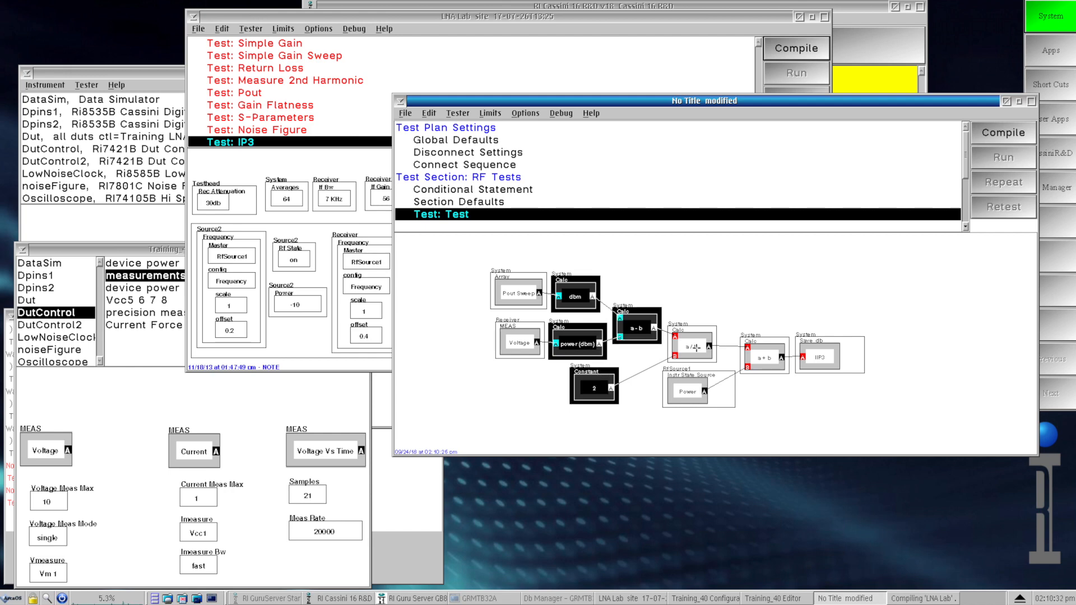
shift+click(698, 350)
shift+click(697, 389)
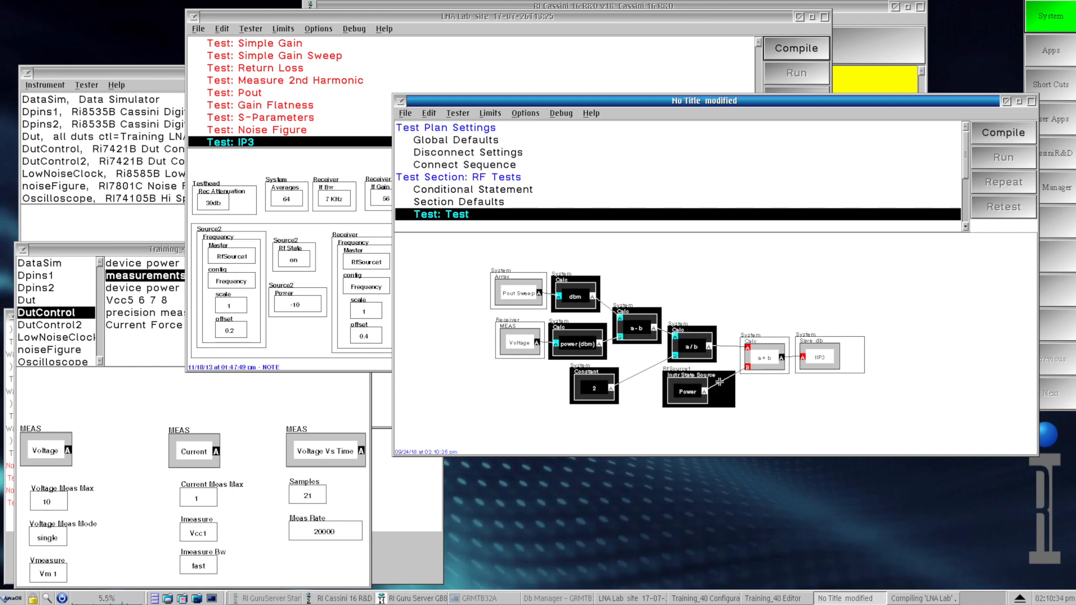
shift+click(770, 358)
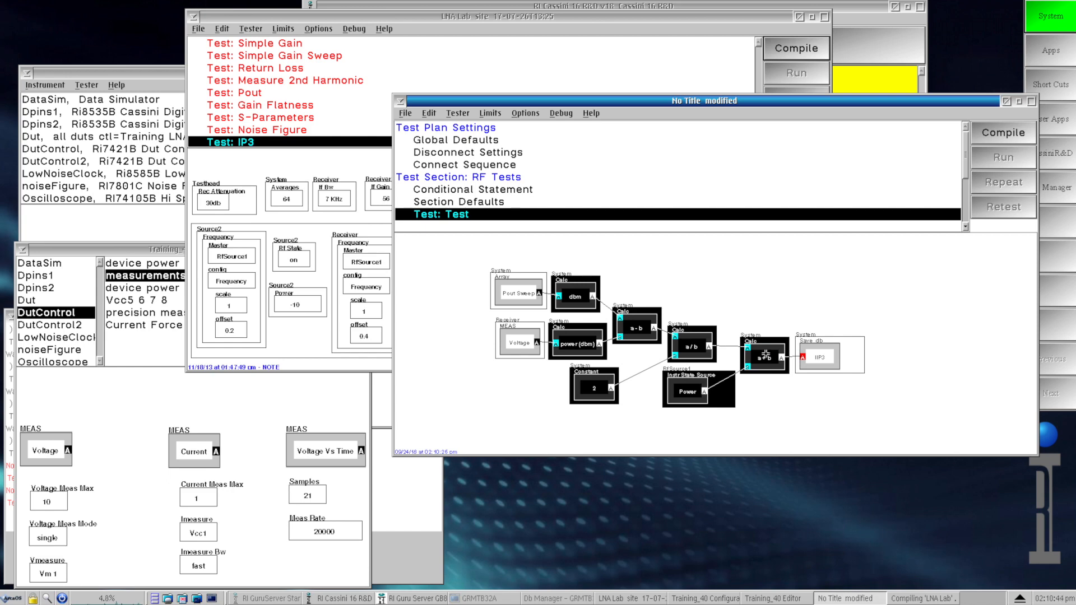
right_click(765, 354)
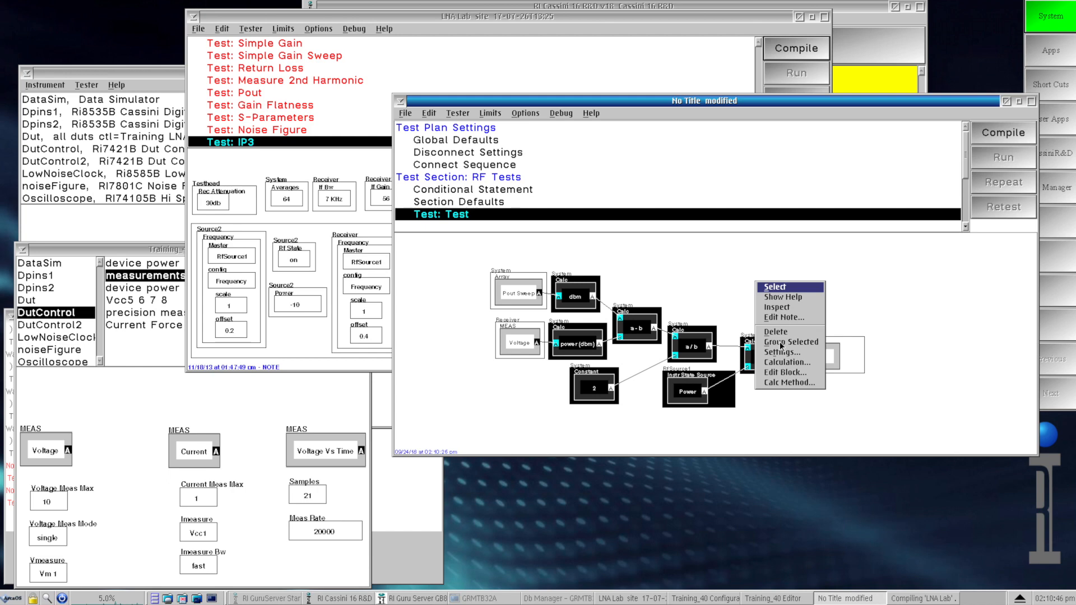
click(782, 344)
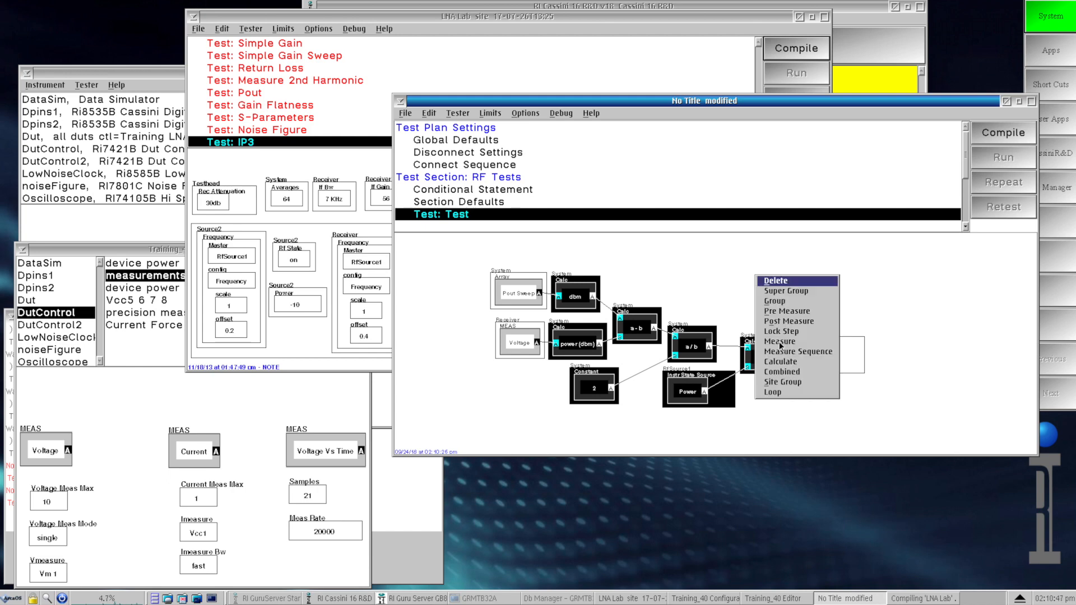
click(783, 303)
Step: Move Pout Sweep, Voltage and Save db clear of the new group, and contract the group into a button with the text "IP3 Measurement"
drag(523, 312, 472, 346)
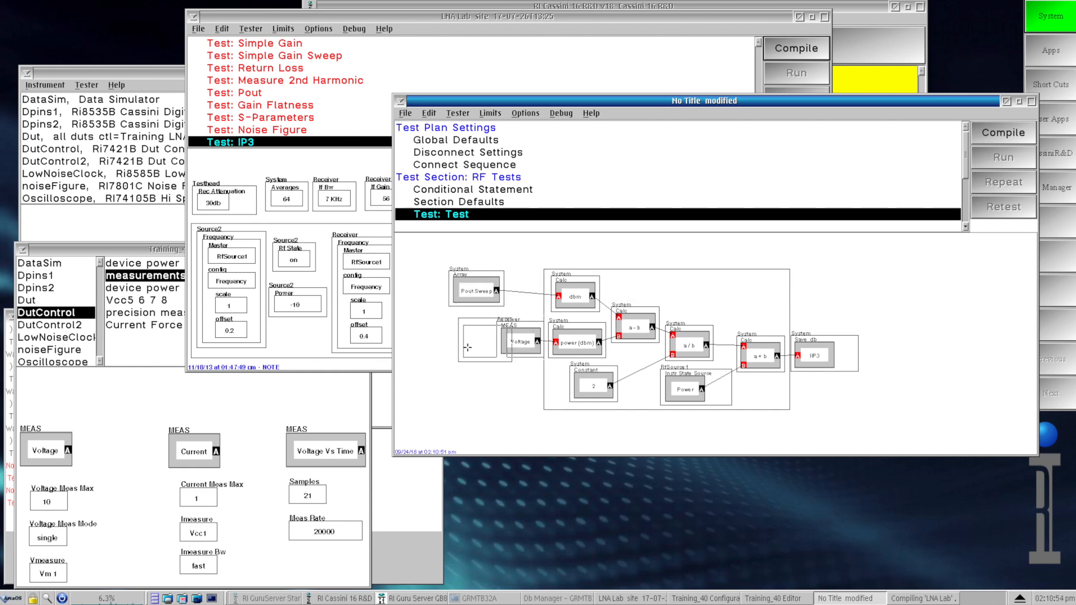
drag(823, 360, 863, 361)
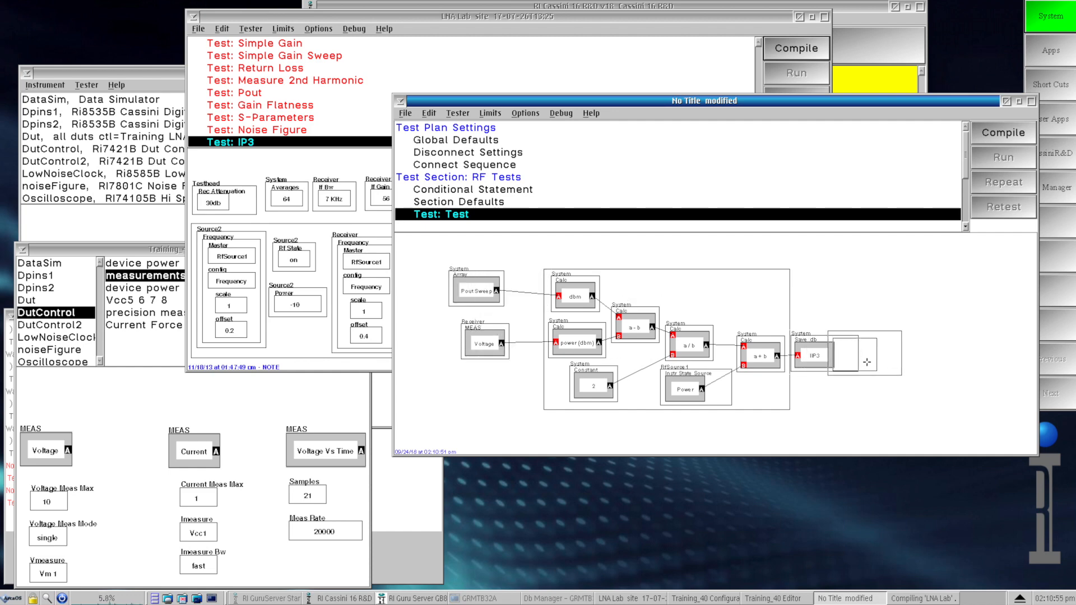
right_click(717, 306)
click(735, 304)
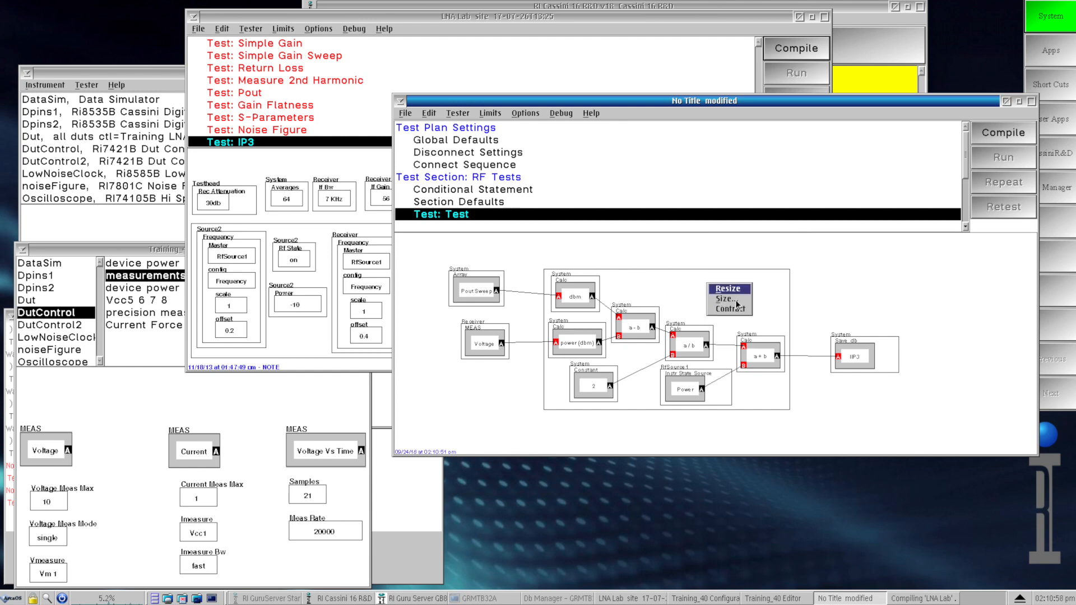
key(BackSpace)
text(IP3)
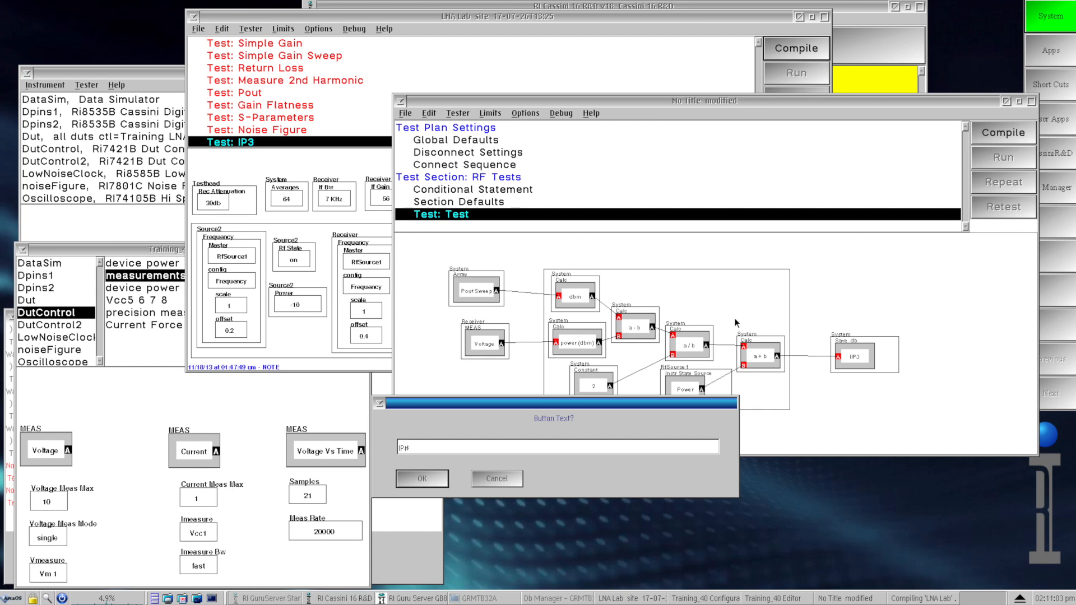
text( Measurement)
click(435, 476)
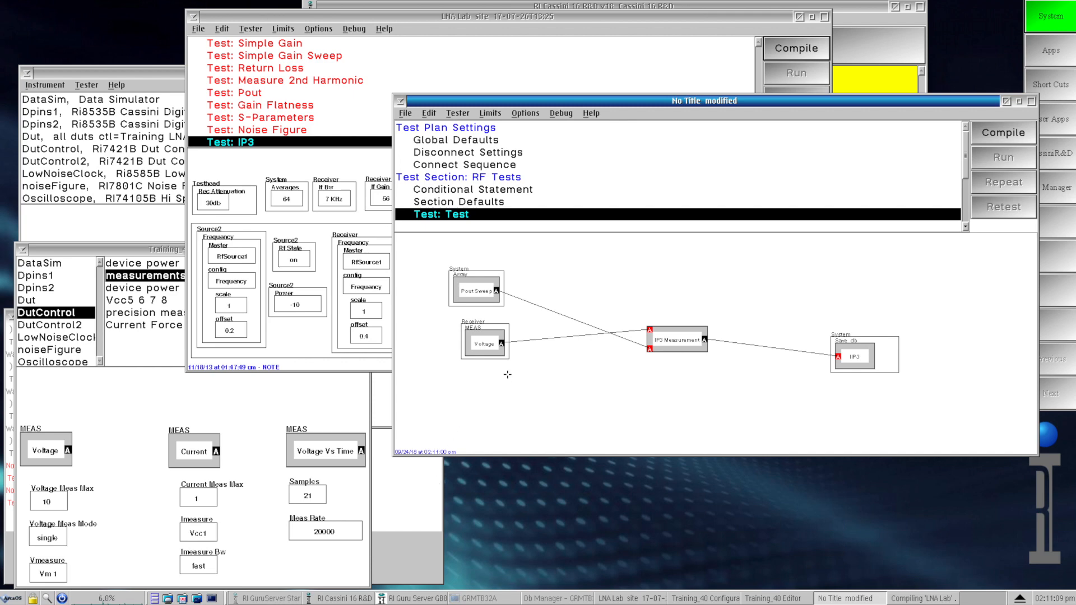
Step: Rearrange the blocks around IP3 Measurement, with Voltage above Pout Sweep on the input side and Save db level with the output
drag(480, 291, 570, 378)
drag(492, 349, 584, 314)
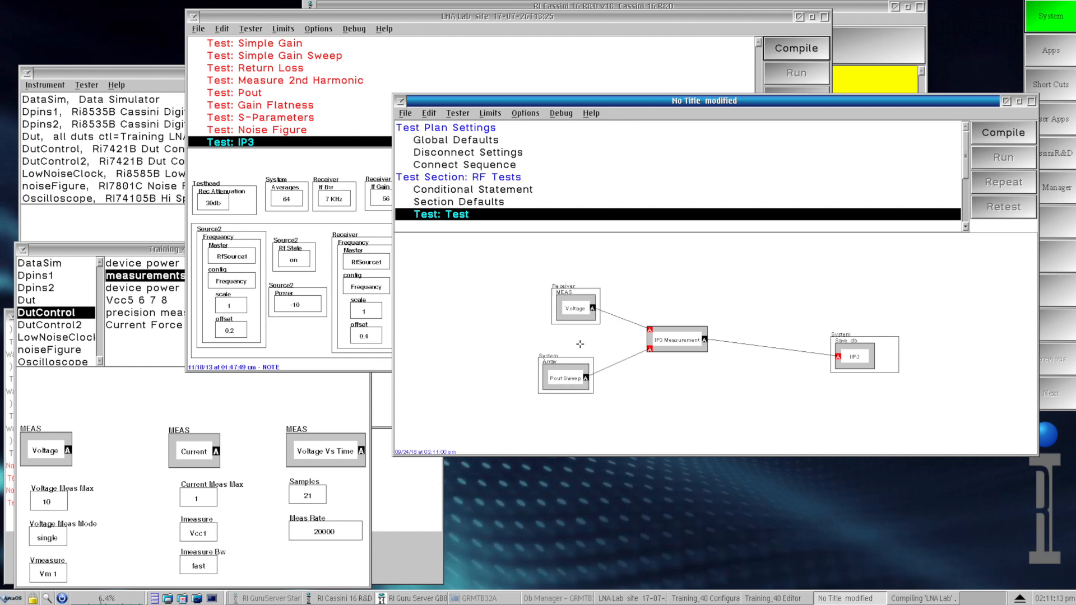
drag(564, 377, 589, 376)
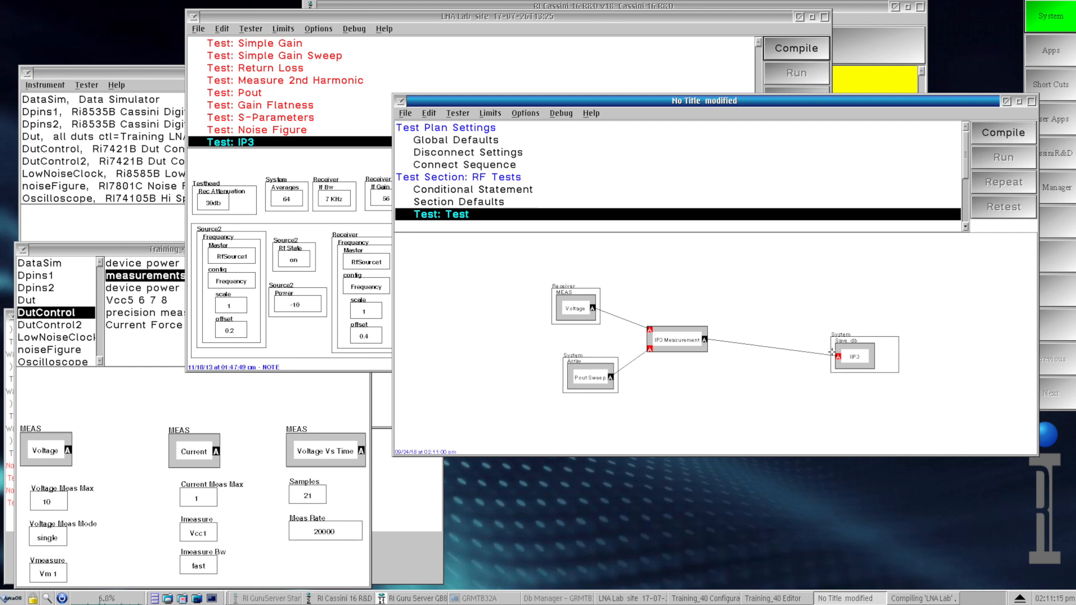
drag(866, 359, 809, 342)
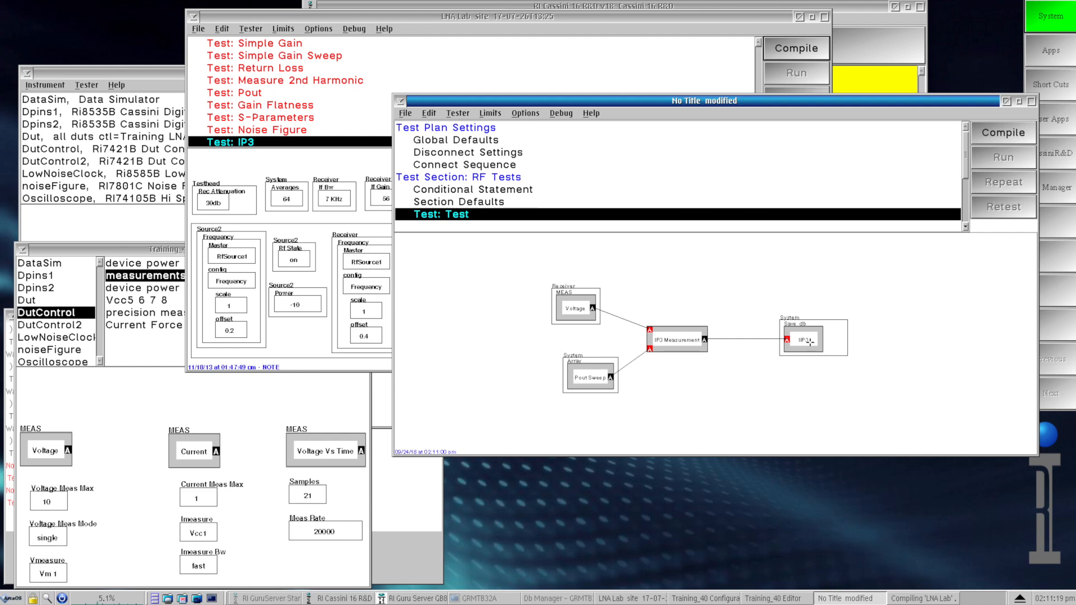
Step: Maximize the diagram in the test's work area, and move the Voltage and Pout Sweep blocks closer to IP3 Measurement
right_click(704, 392)
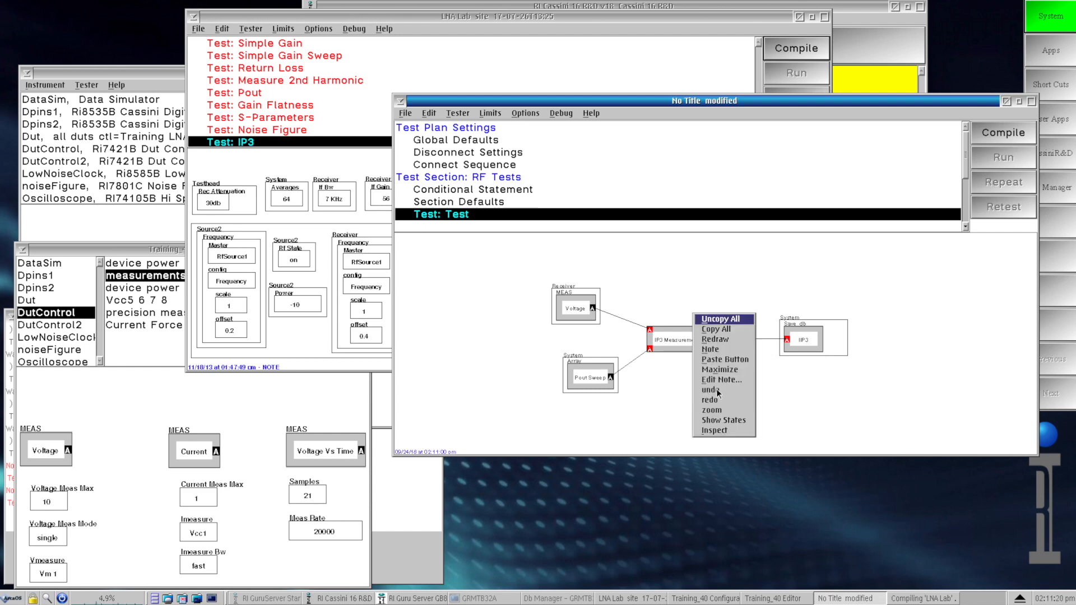
click(723, 370)
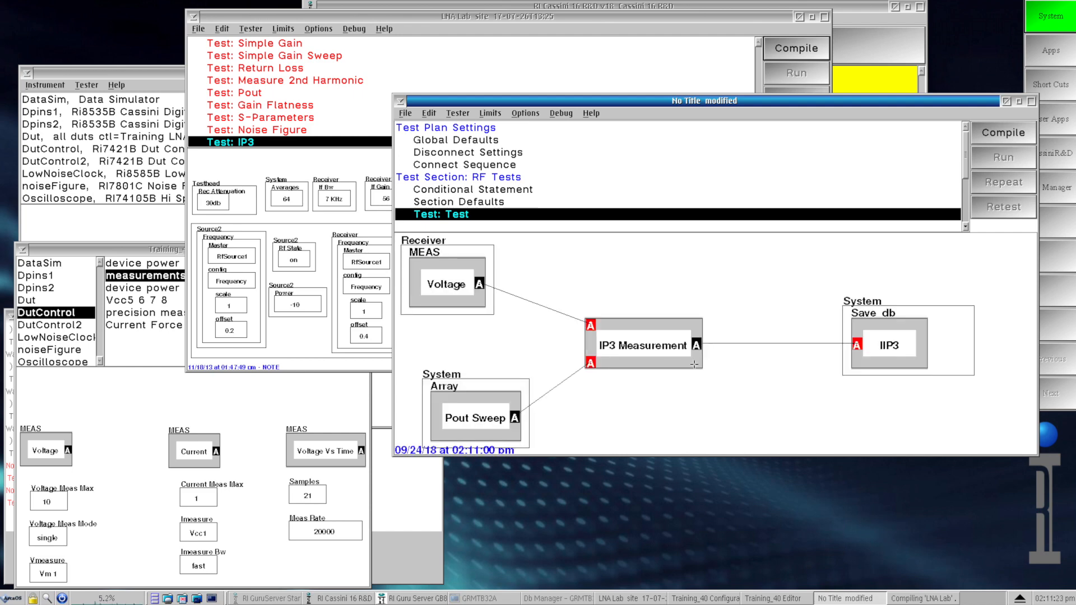
drag(474, 292, 528, 295)
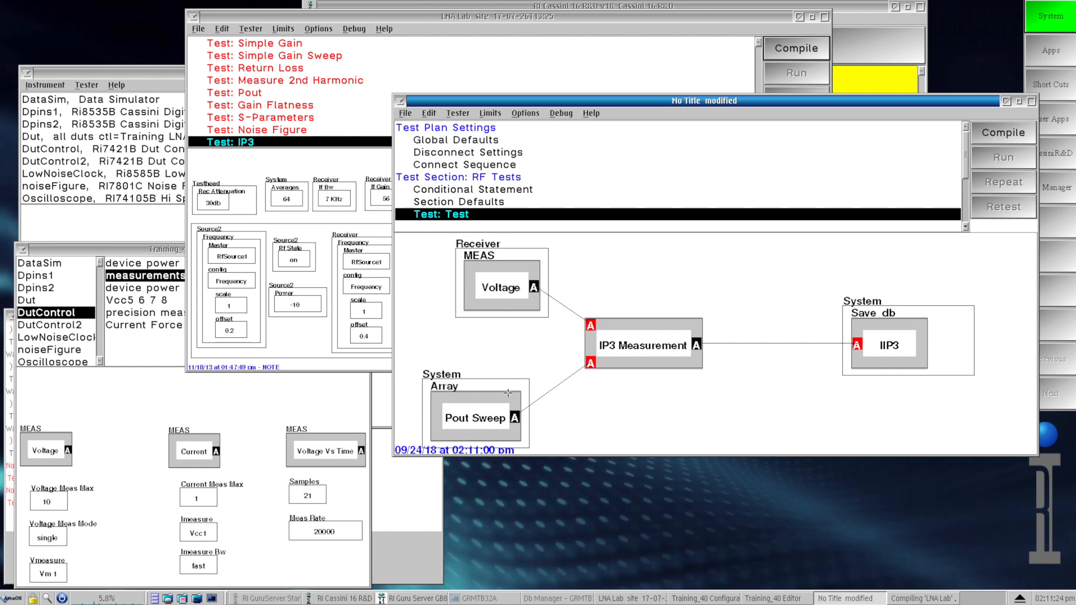
drag(491, 408, 518, 399)
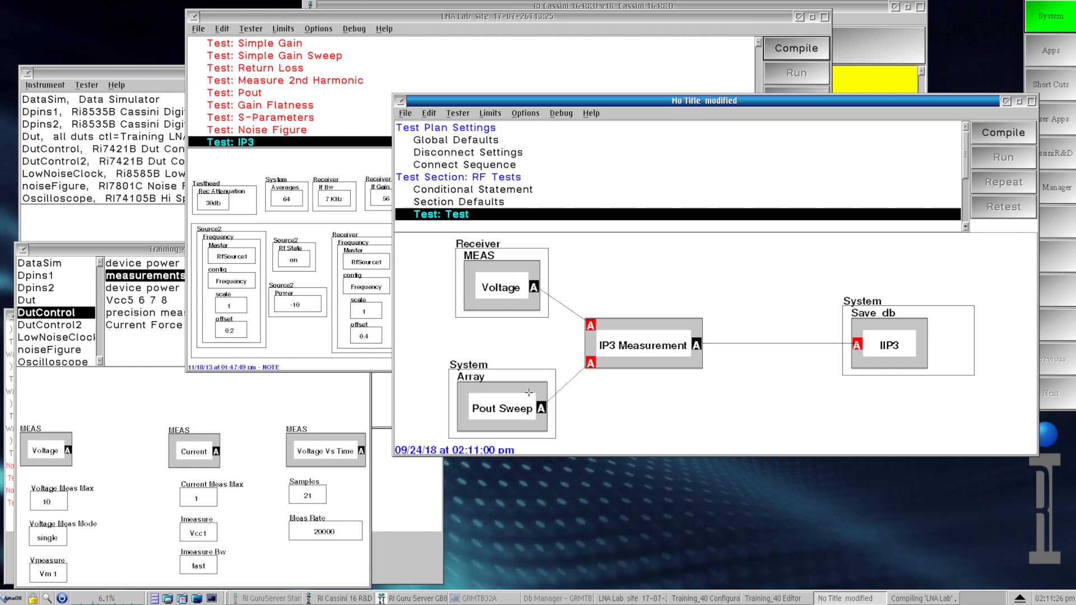